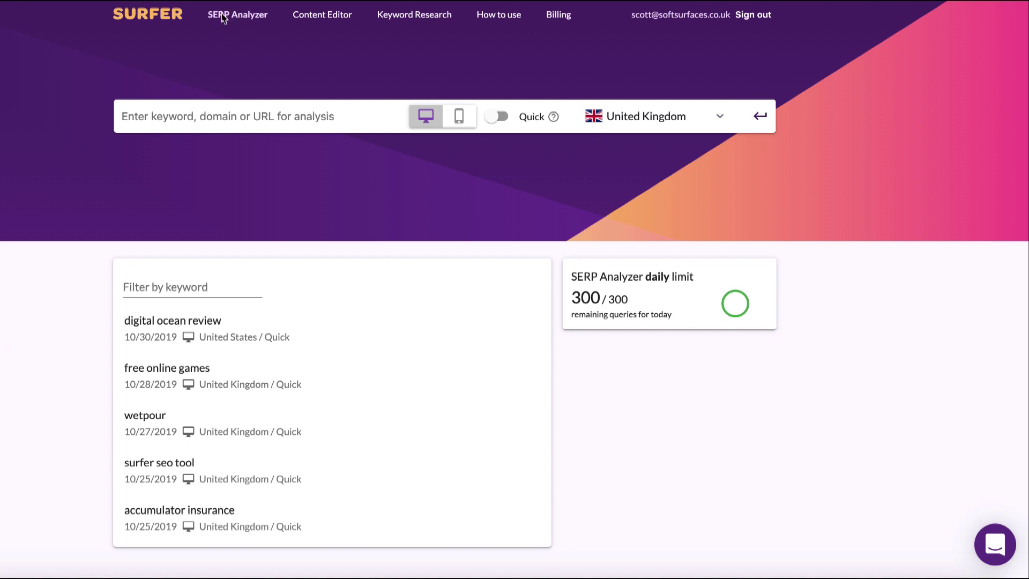
- Run a United Kingdom analysis for the keyword 'tennis court maintenance'
click(228, 119)
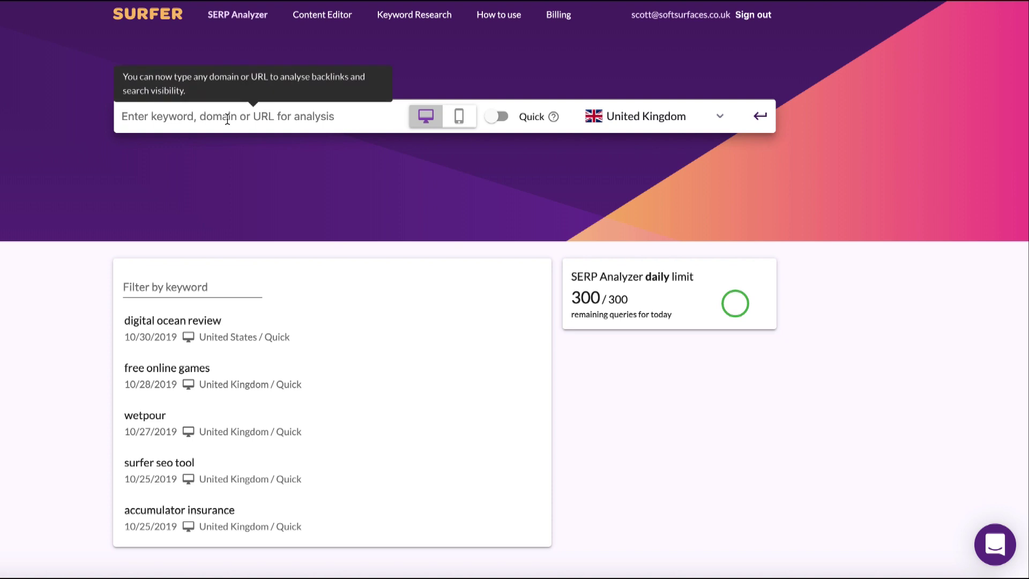
text(tennis court maintenance)
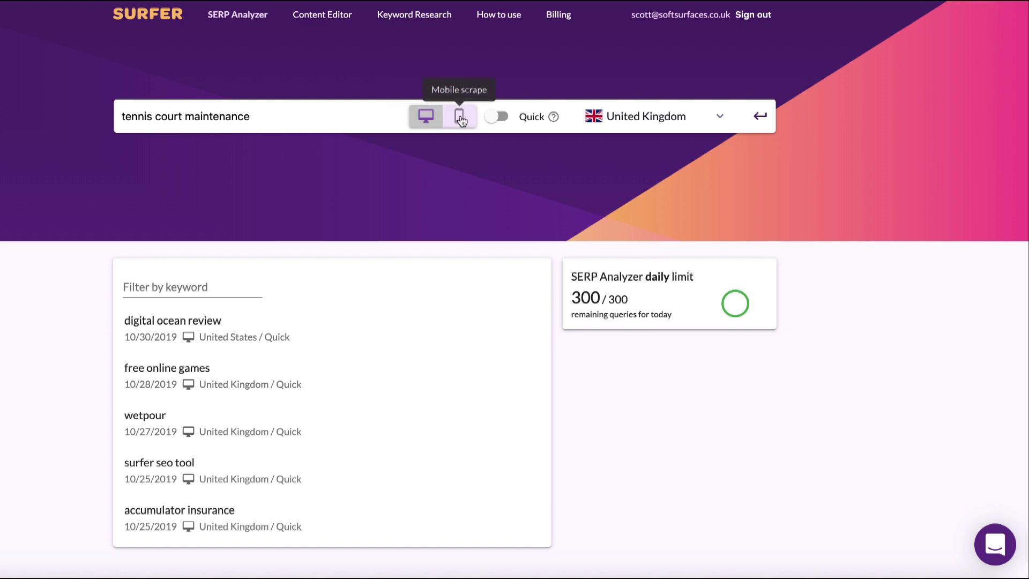
click(692, 127)
click(636, 315)
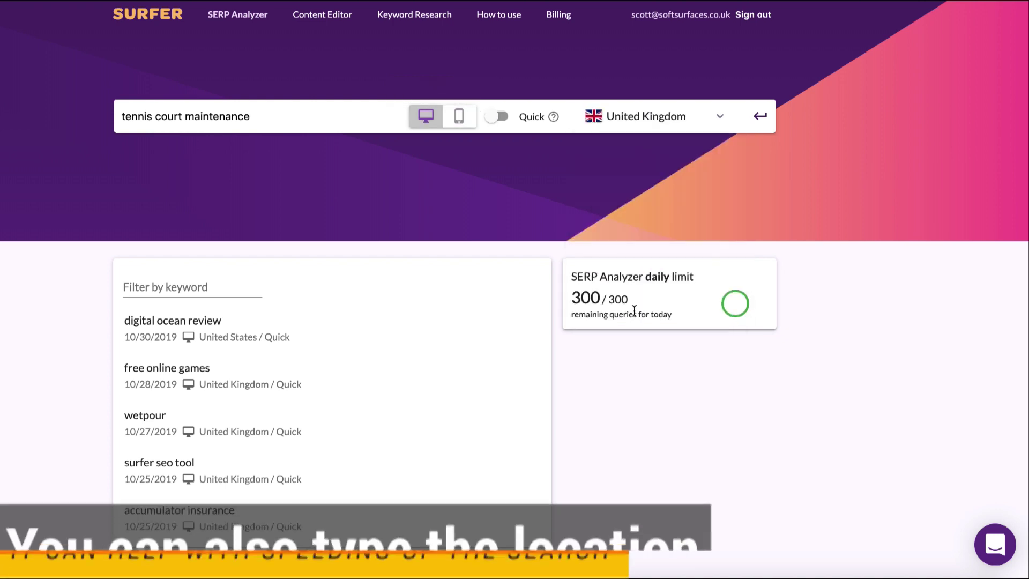
click(759, 119)
- Open the finished tennis court maintenance analysis from the history list
scroll(23, 333, down, 1)
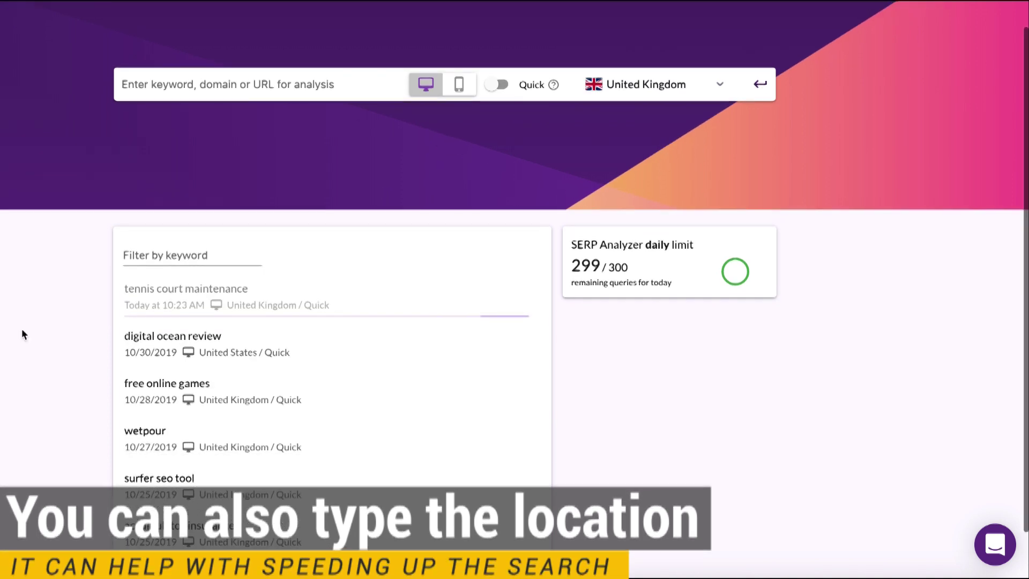
scroll(36, 292, up, 1)
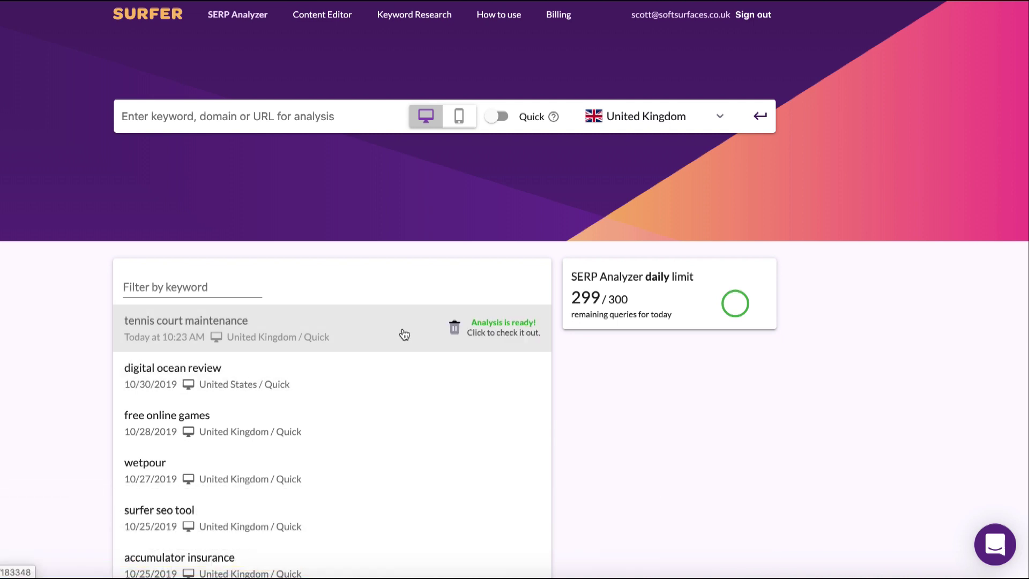
click(404, 335)
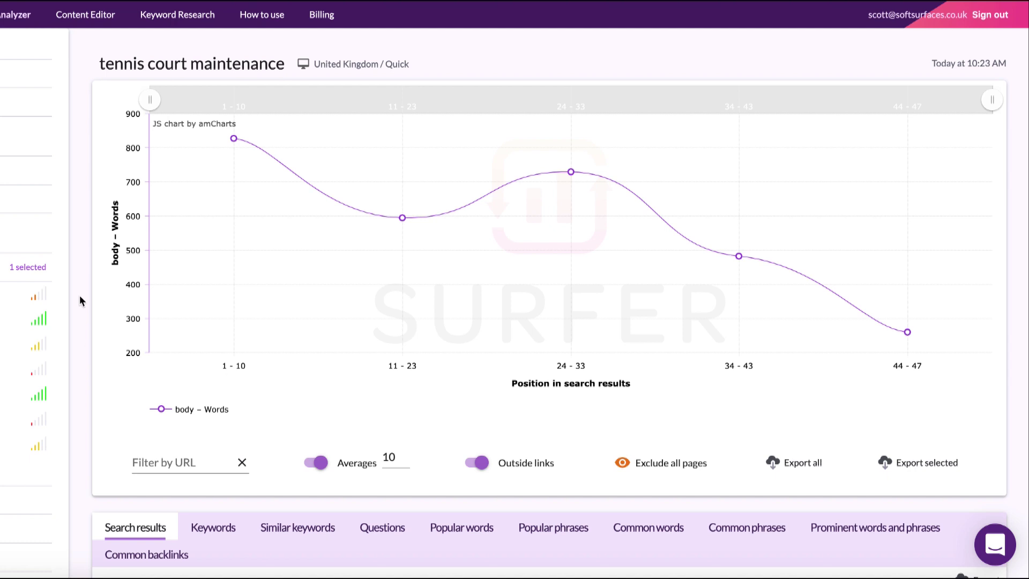
- Scroll past the word-count chart through all 47 ranked UK search results, then back up
scroll(81, 301, down, 10)
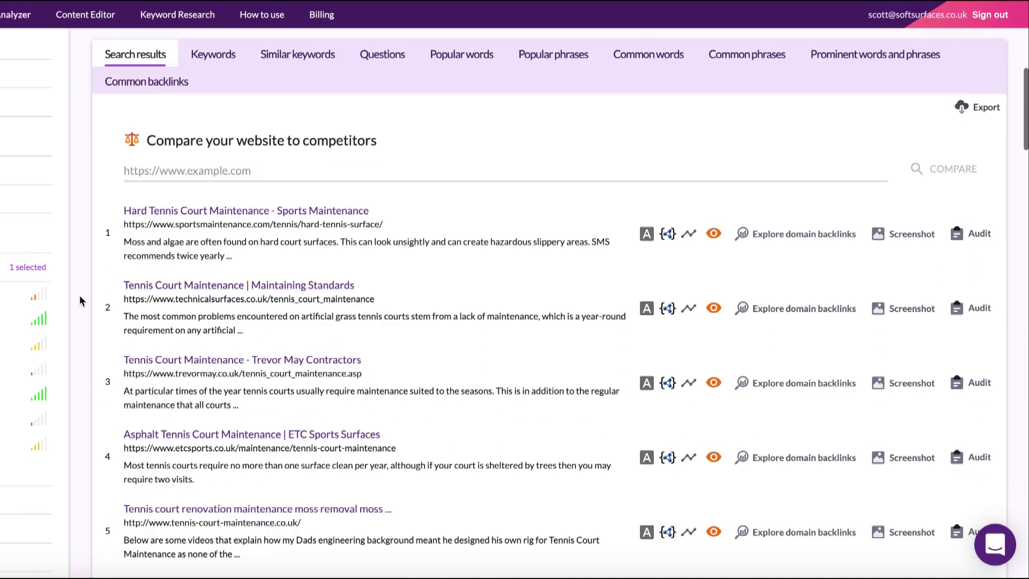
scroll(80, 301, down, 3)
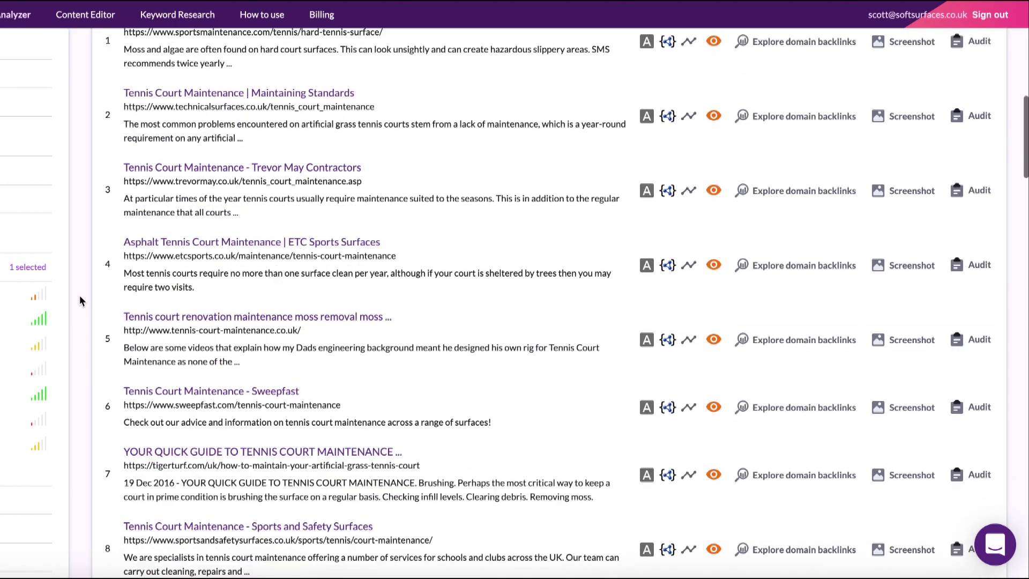
scroll(81, 301, down, 3)
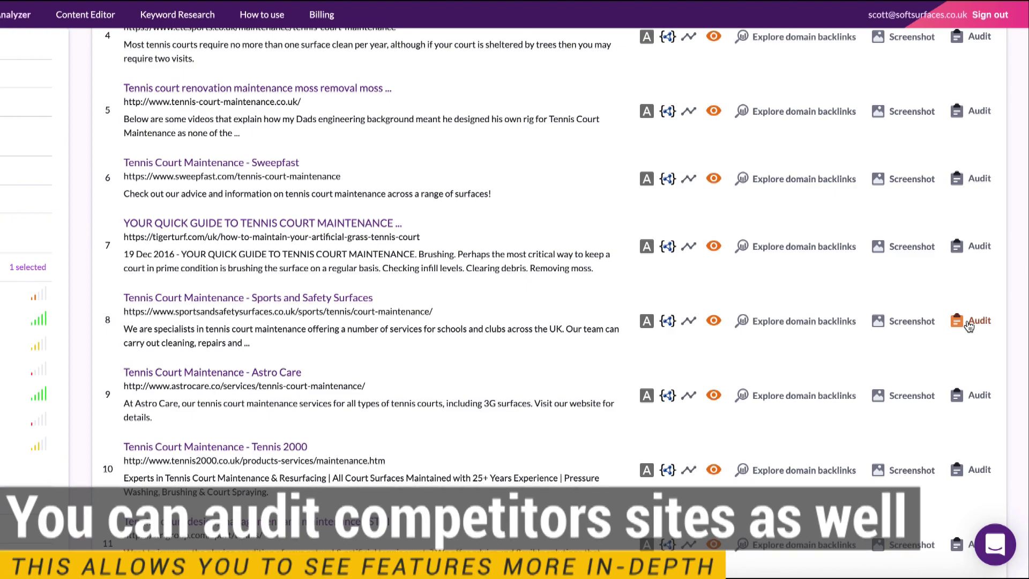
scroll(79, 289, down, 10)
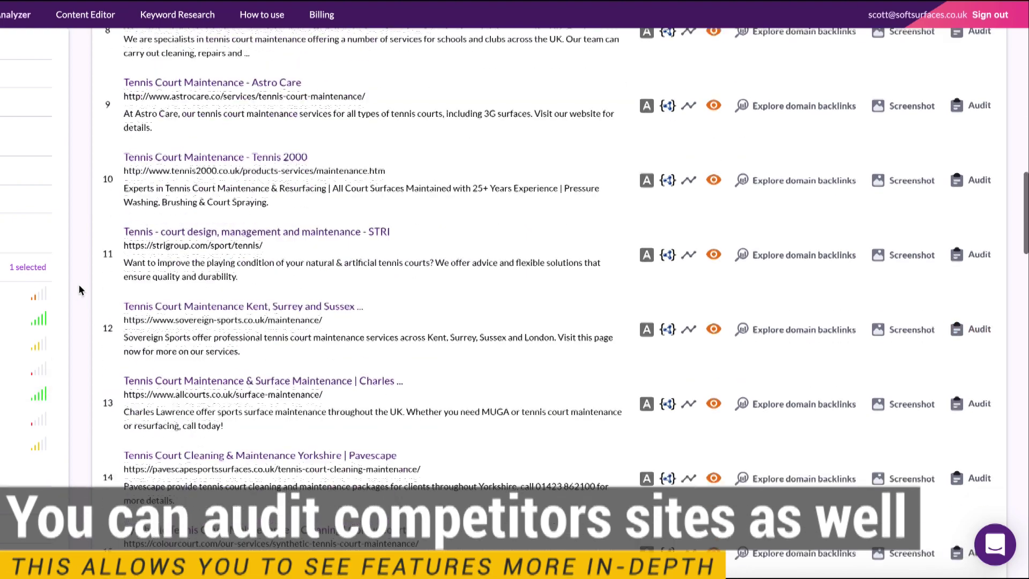
scroll(80, 289, down, 10)
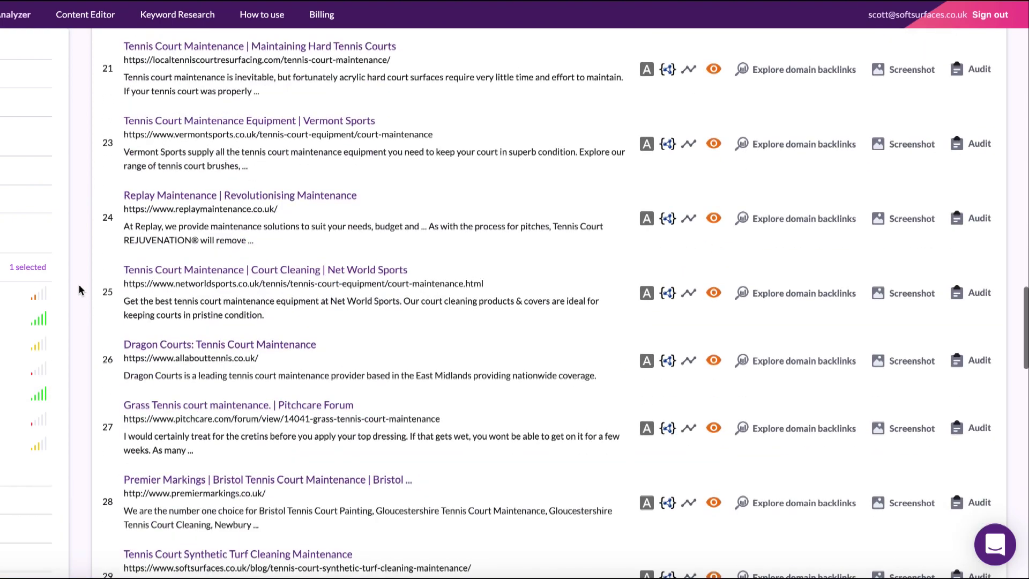
scroll(80, 290, down, 15)
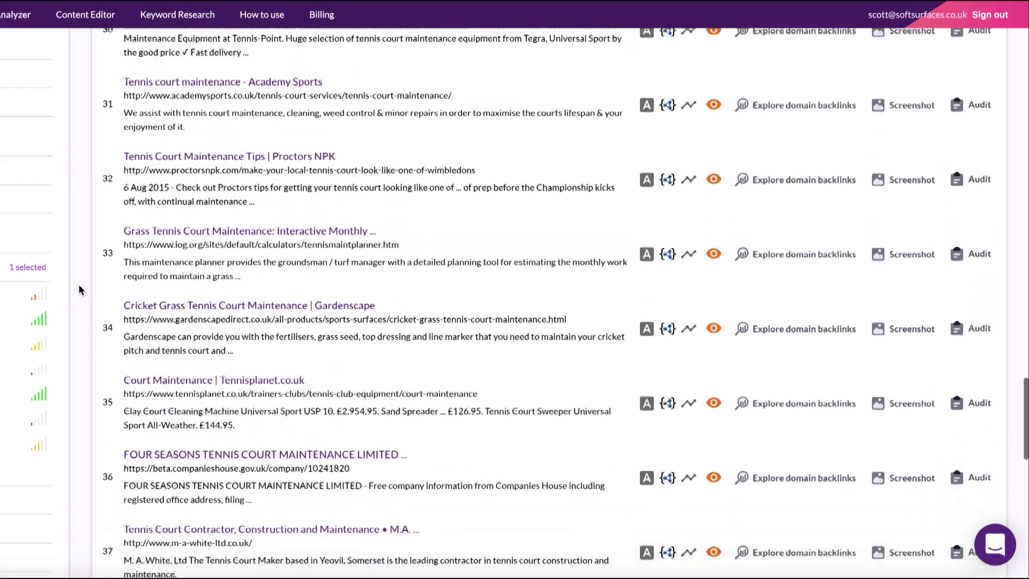
scroll(79, 289, down, 6)
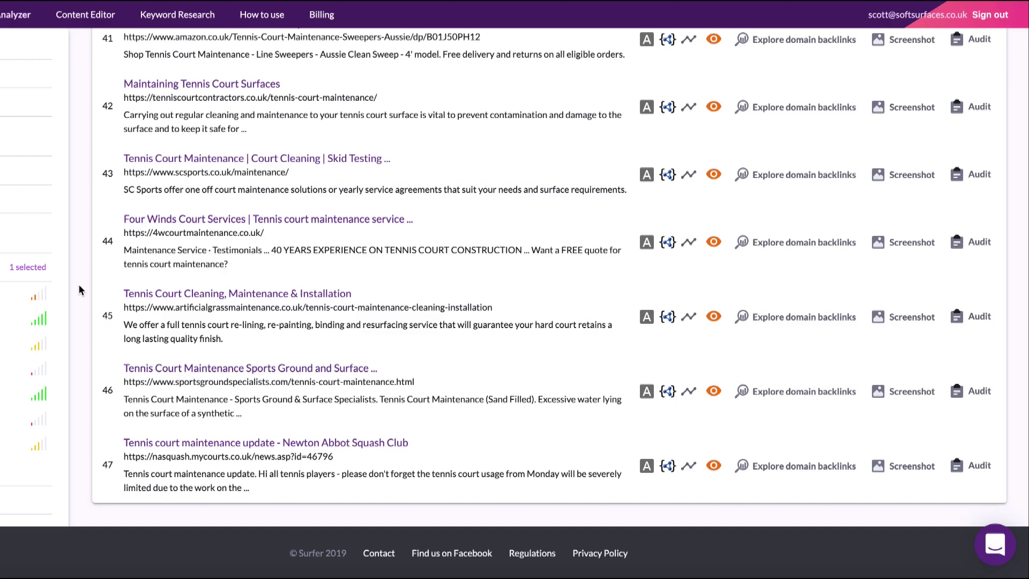
scroll(80, 289, up, 20)
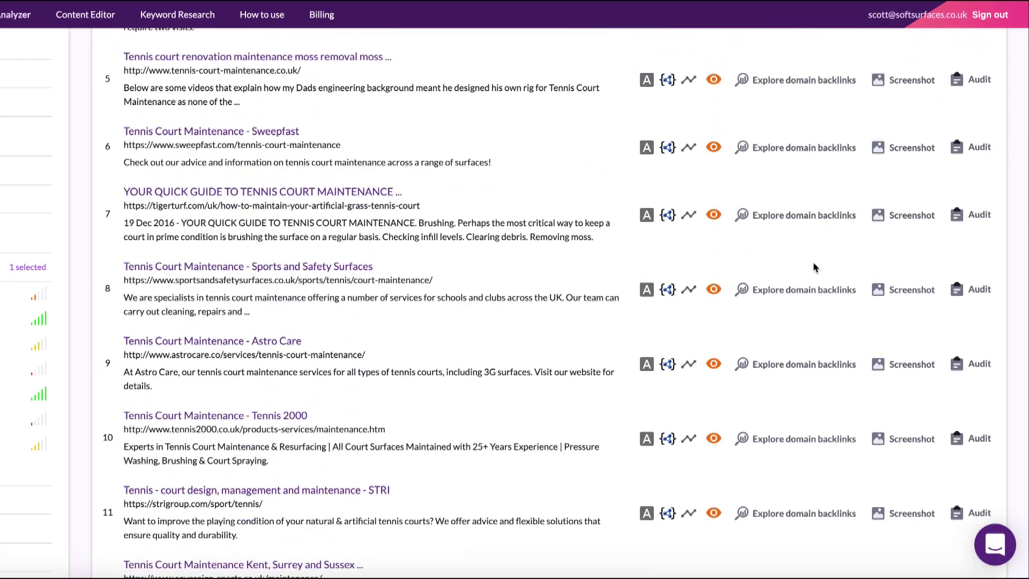
click(963, 291)
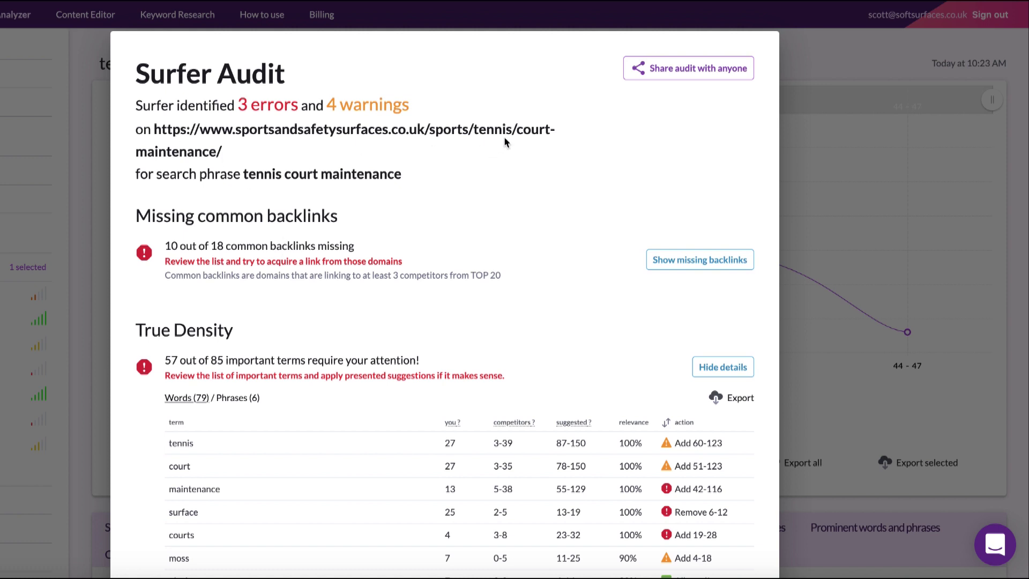
click(664, 259)
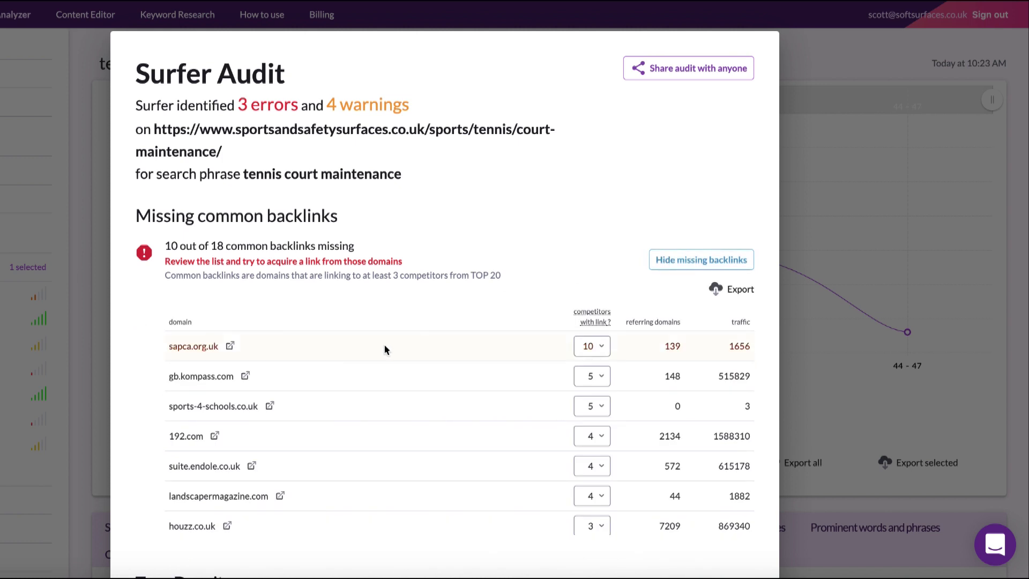
scroll(417, 384, down, 2)
scroll(417, 385, up, 2)
scroll(484, 383, down, 3)
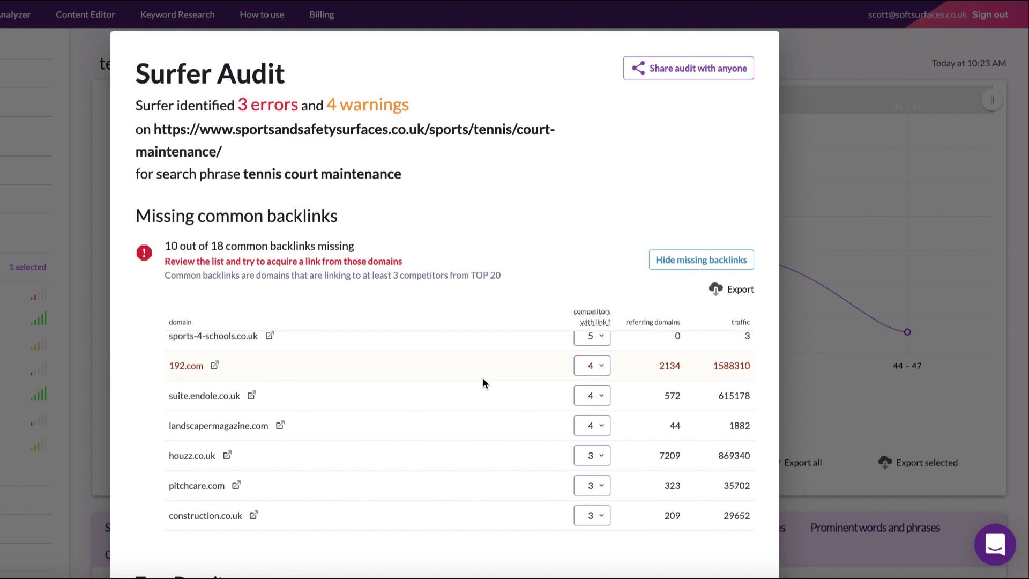
scroll(483, 382, down, 3)
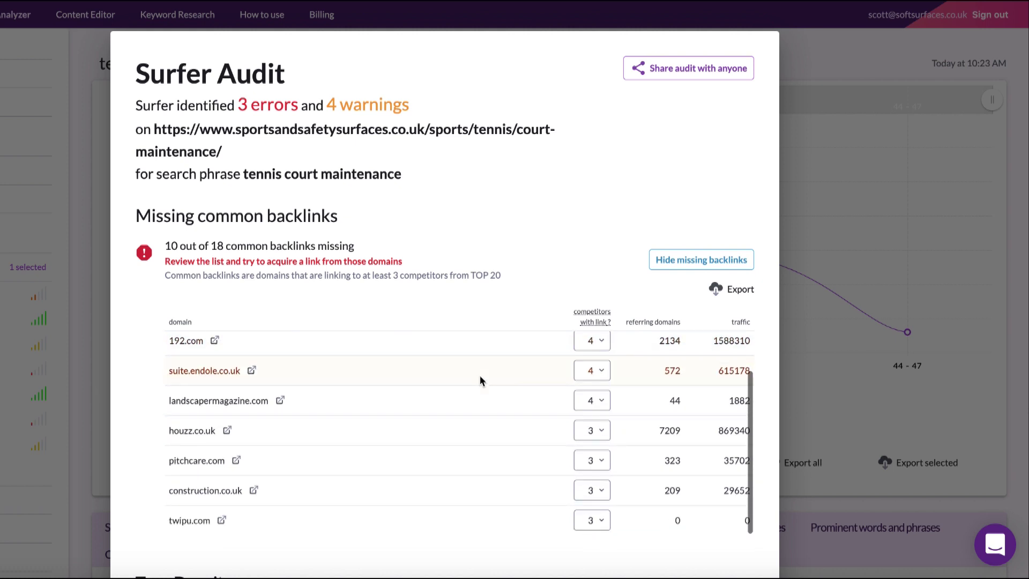
scroll(480, 377, up, 5)
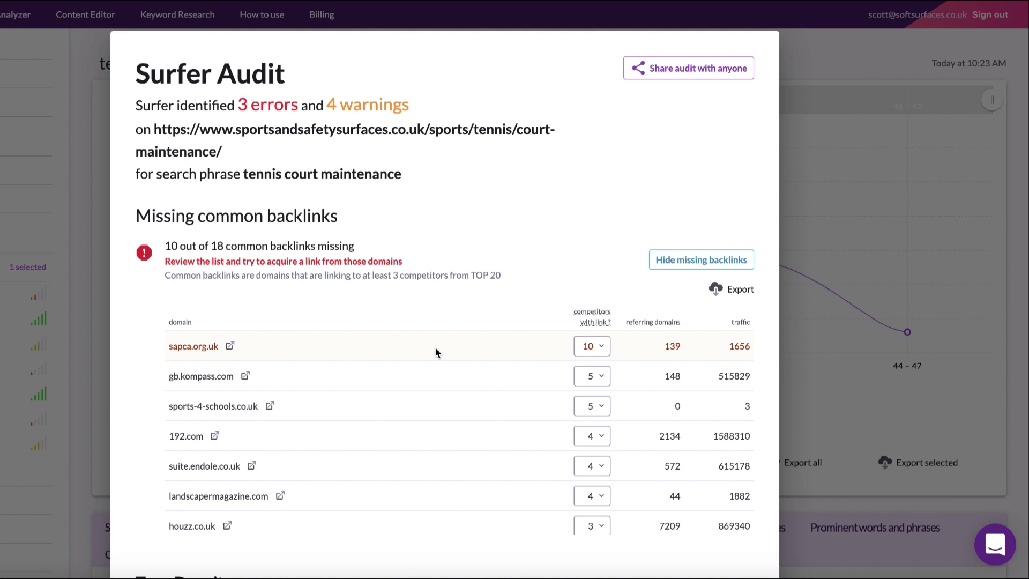
scroll(435, 353, down, 1)
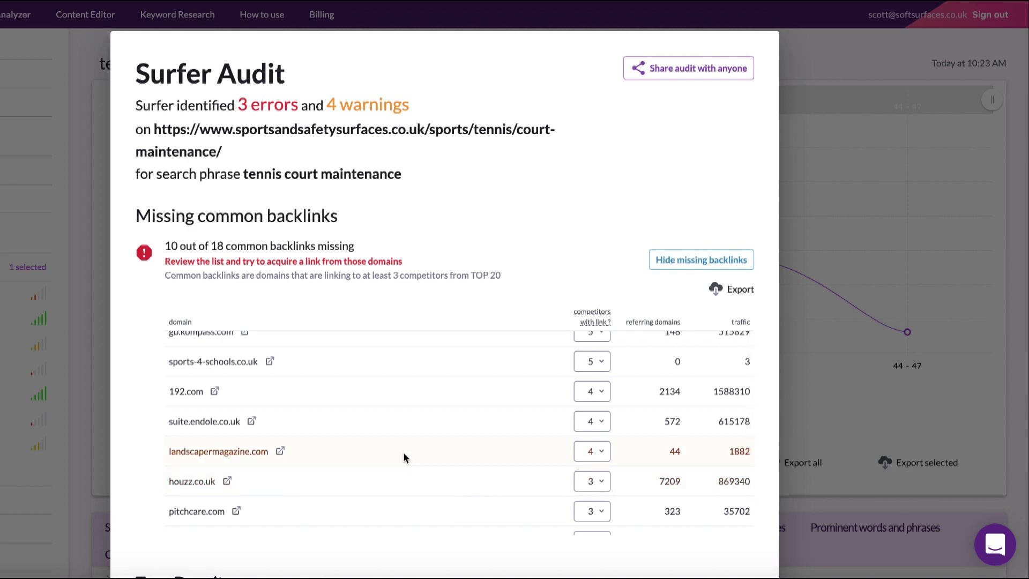
scroll(404, 457, down, 1)
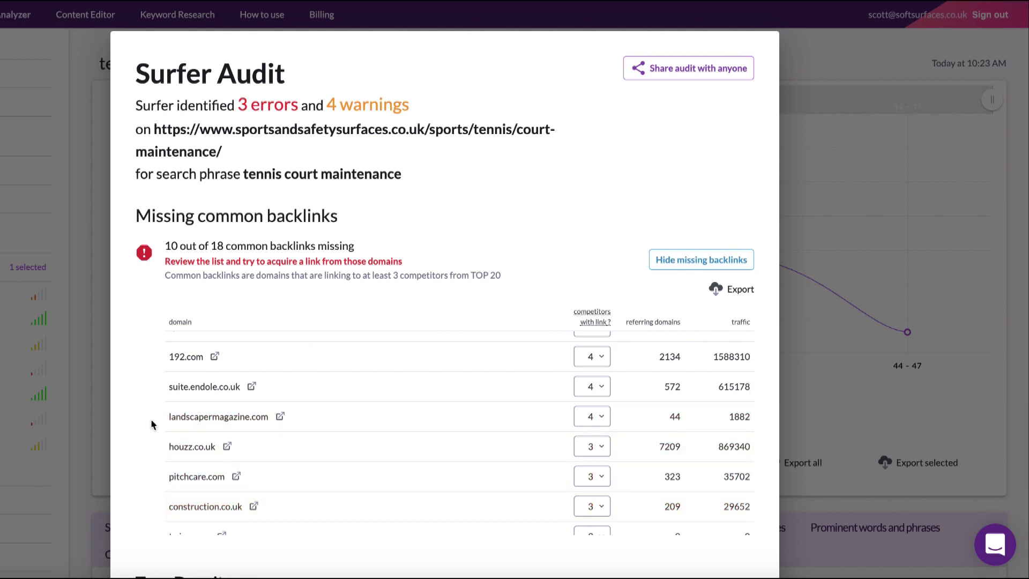
scroll(450, 389, up, 3)
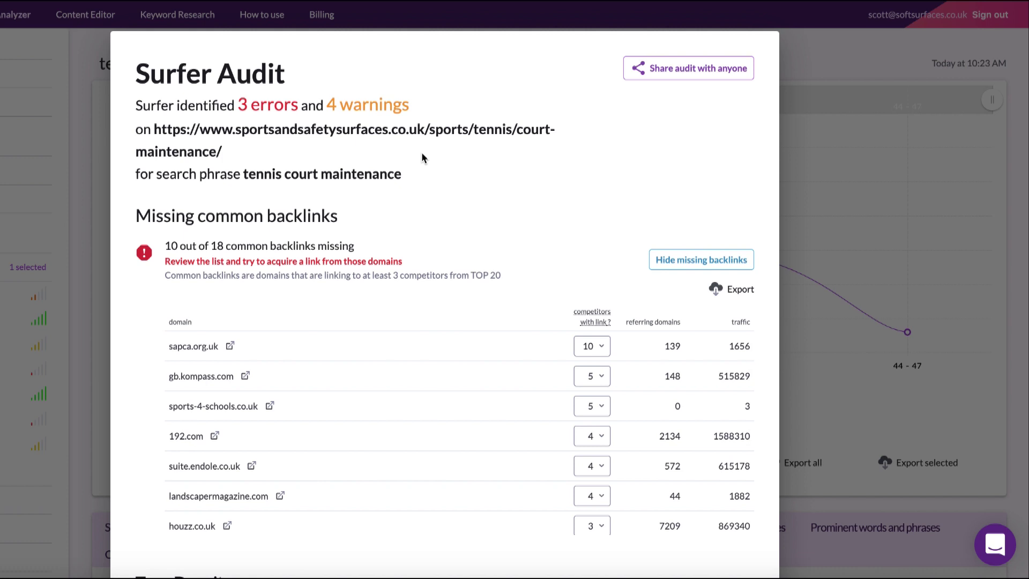
click(80, 243)
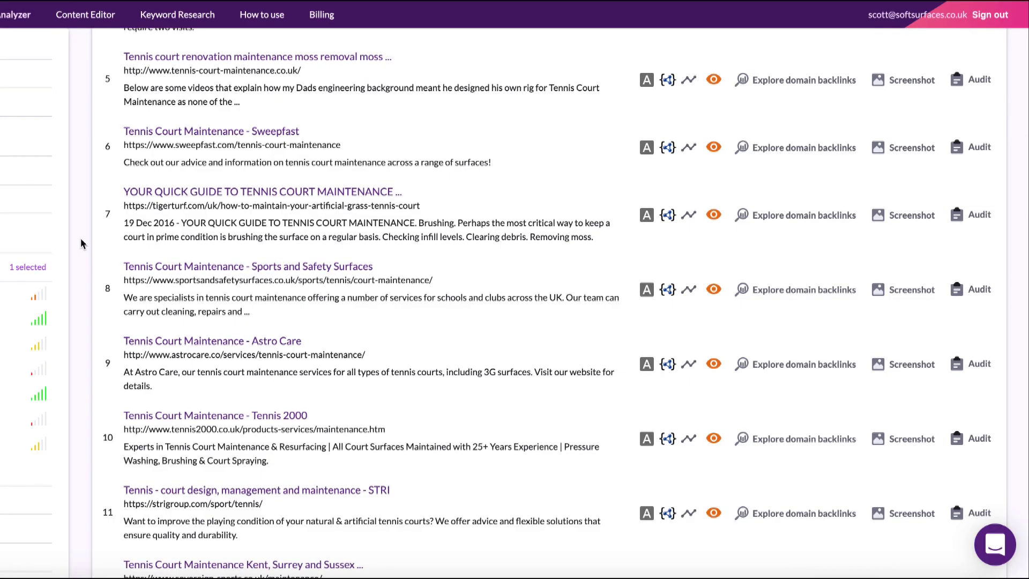
- Open the Surfer Audit for the tennis court maintenance page
scroll(80, 244, up, 3)
scroll(80, 243, down, 1)
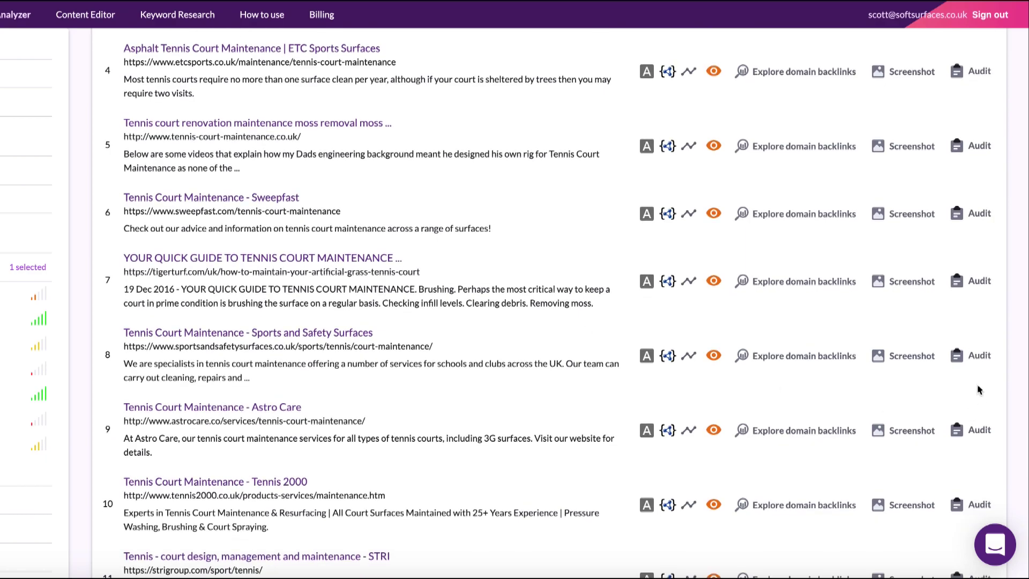
click(969, 366)
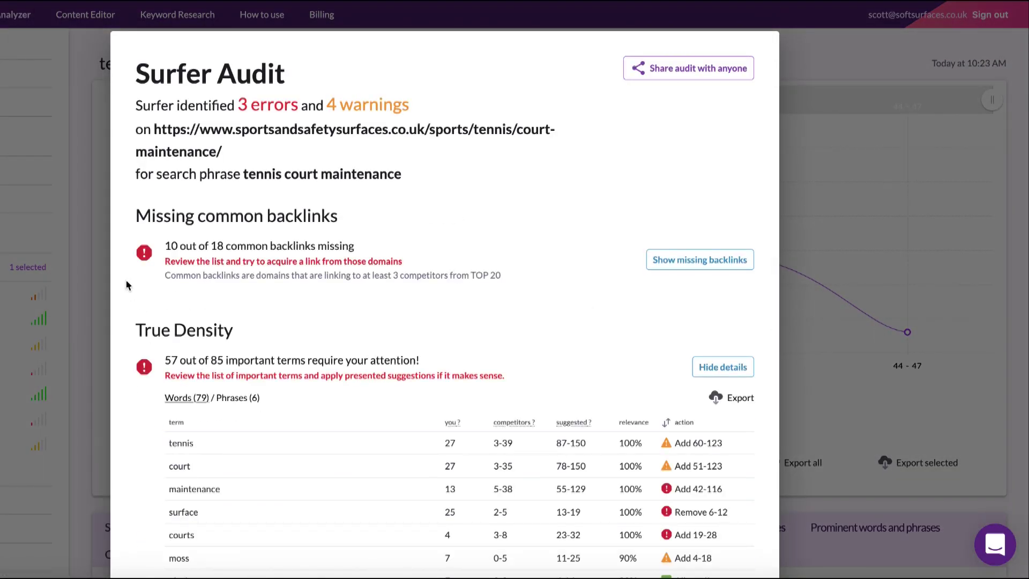
- Scroll through the True Density table, which flags 57 of 85 terms
scroll(126, 281, down, 2)
scroll(127, 281, down, 1)
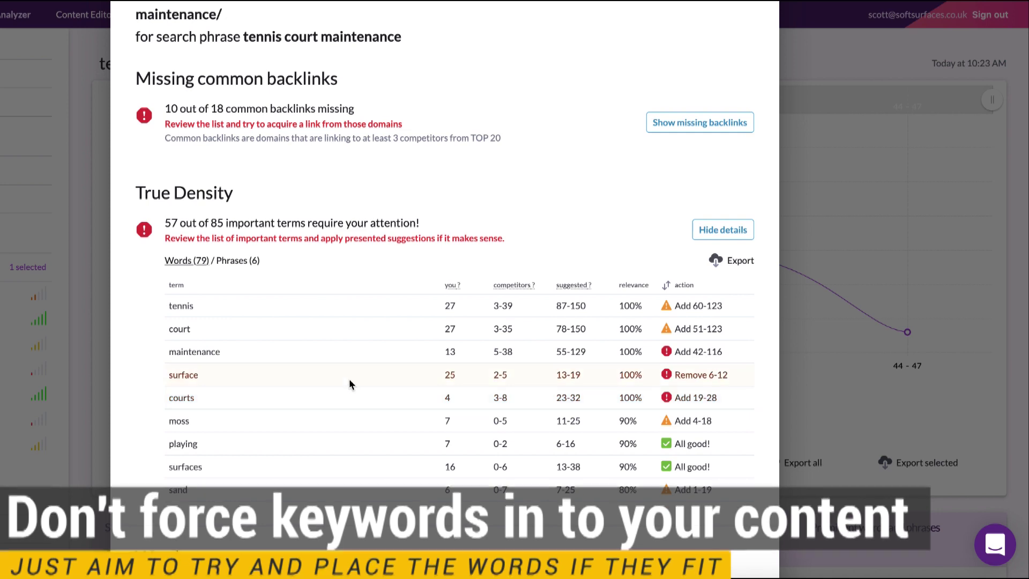
scroll(349, 378, down, 1)
scroll(349, 385, up, 1)
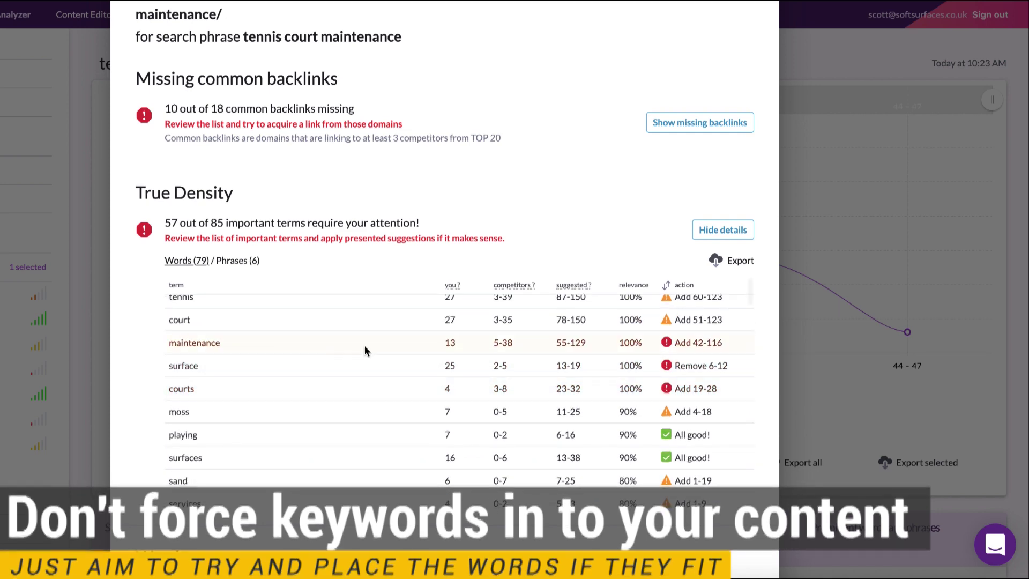
scroll(367, 349, up, 1)
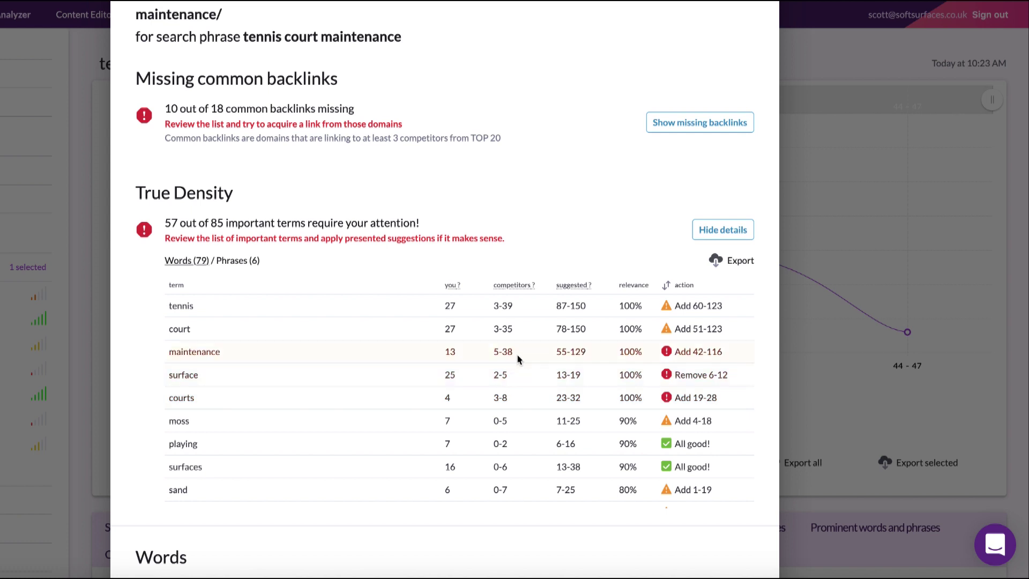
- Scroll down to the Words section: 2154 body words against a suggested 559–828
scroll(523, 353, down, 1)
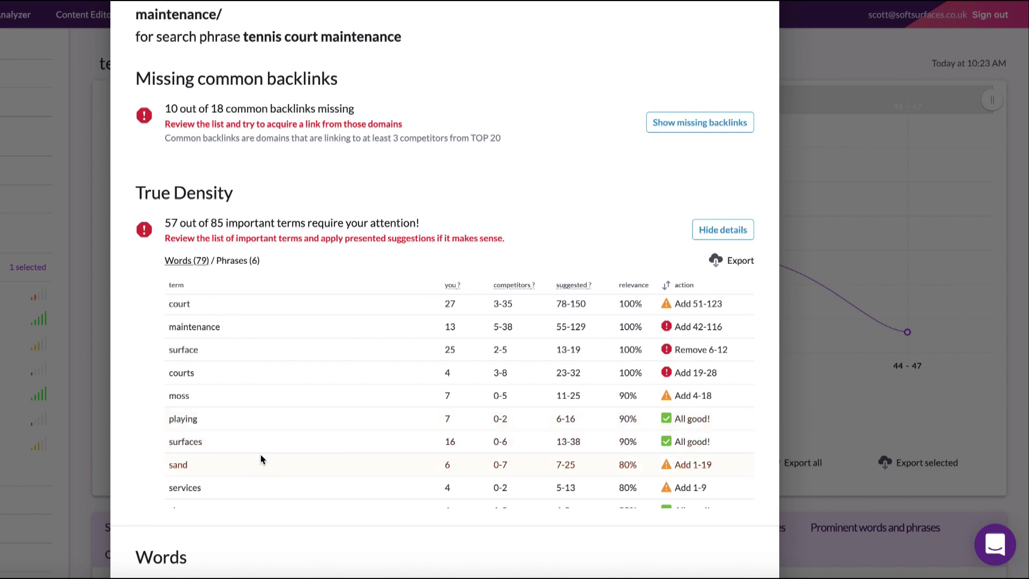
scroll(364, 449, up, 3)
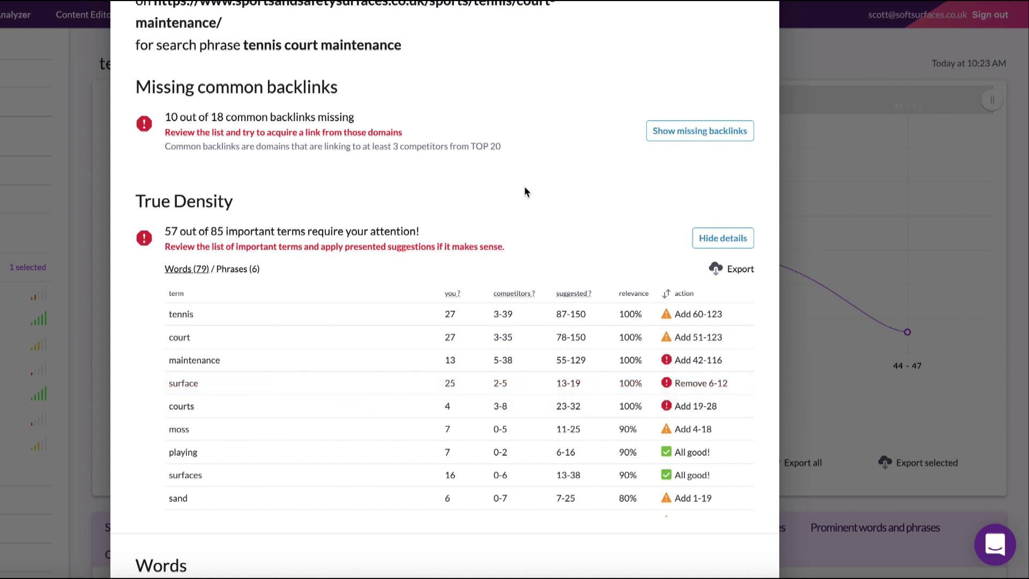
scroll(524, 186, up, 1)
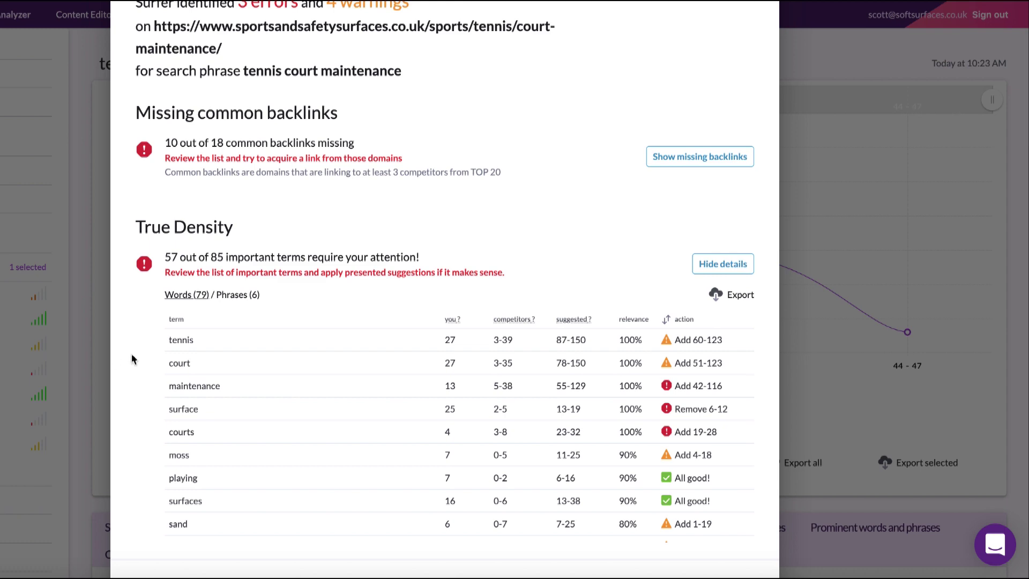
scroll(133, 356, down, 5)
scroll(116, 368, down, 2)
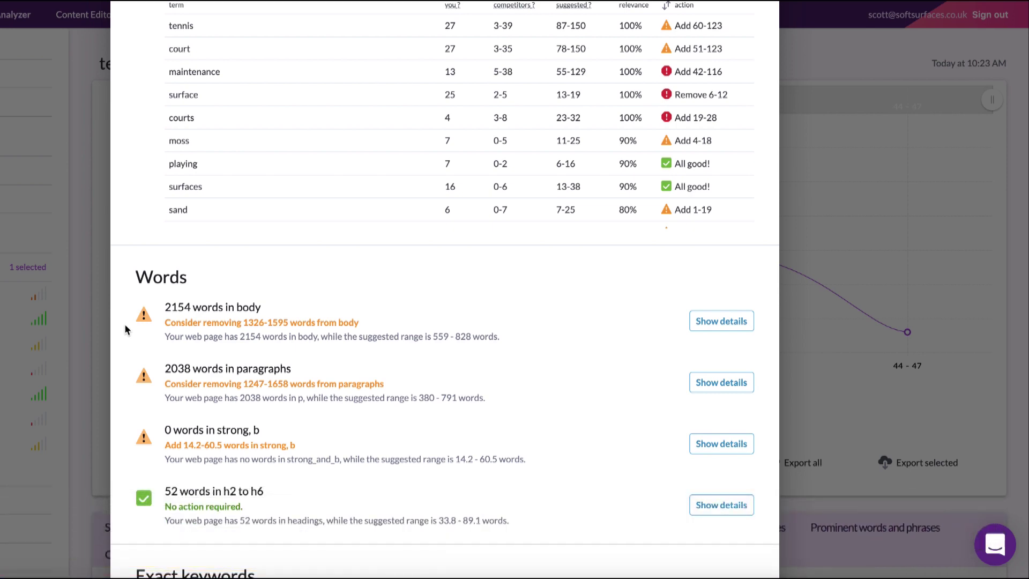
scroll(126, 326, down, 1)
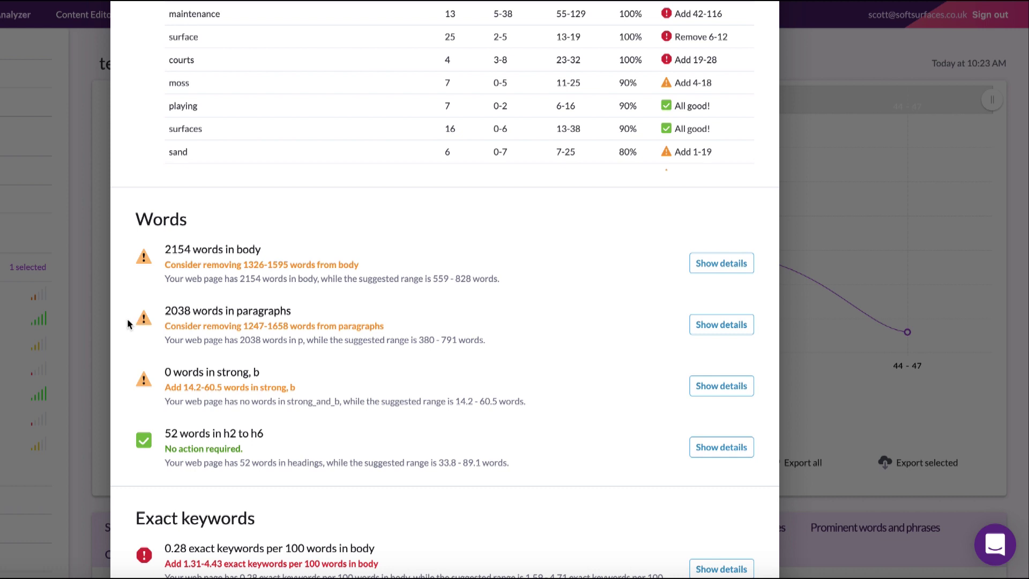
- Review Exact keywords (0.28 per 100 words versus 1.59–4.71 suggested), then reach Partial keywords
scroll(129, 323, down, 1)
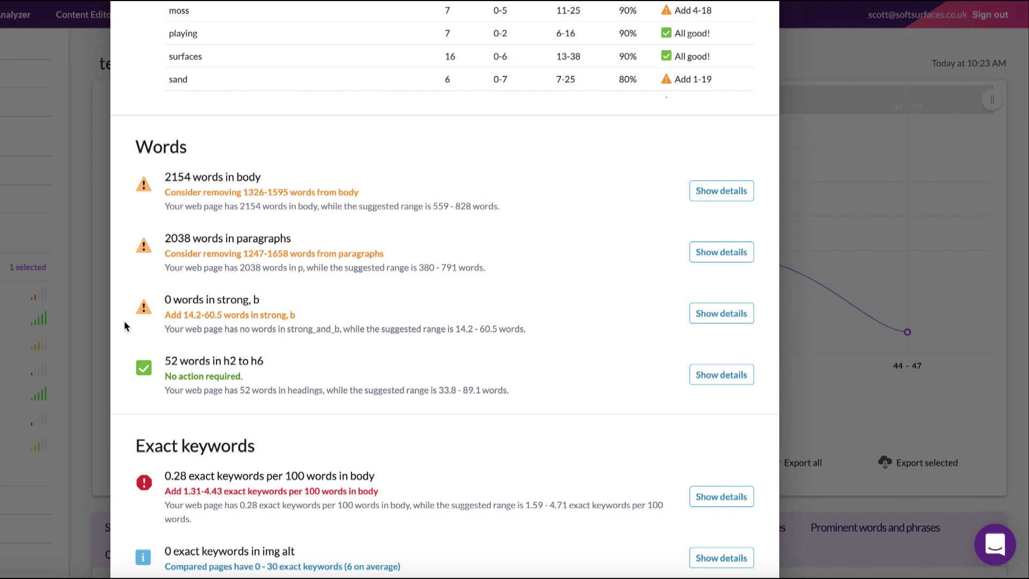
scroll(124, 322, down, 1)
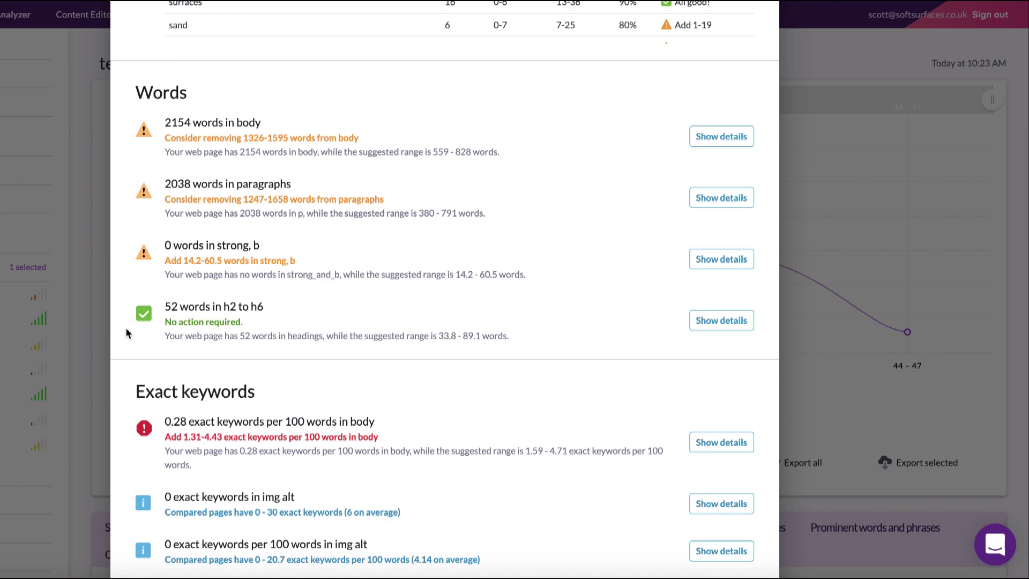
scroll(124, 328, up, 3)
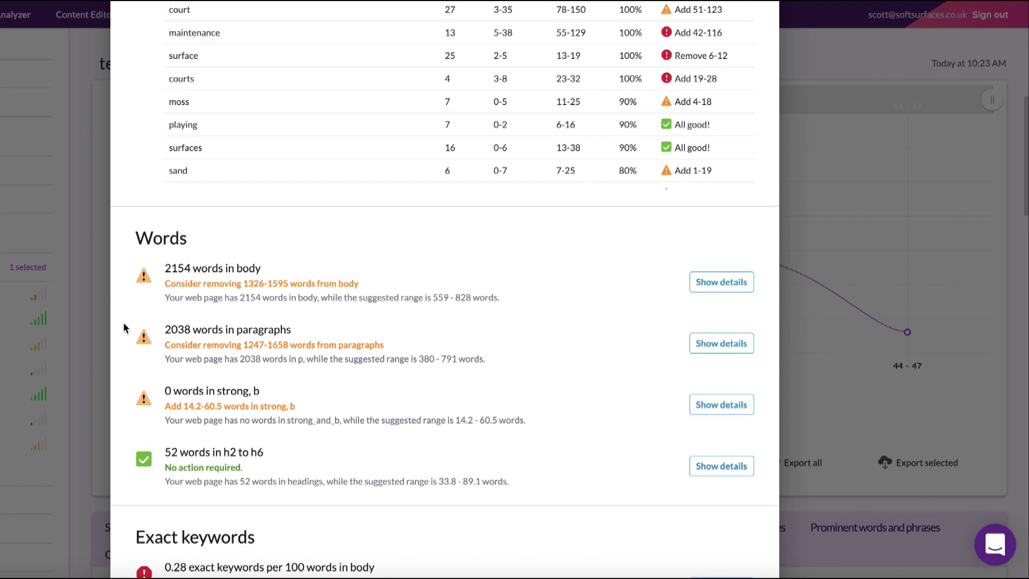
scroll(124, 328, up, 1)
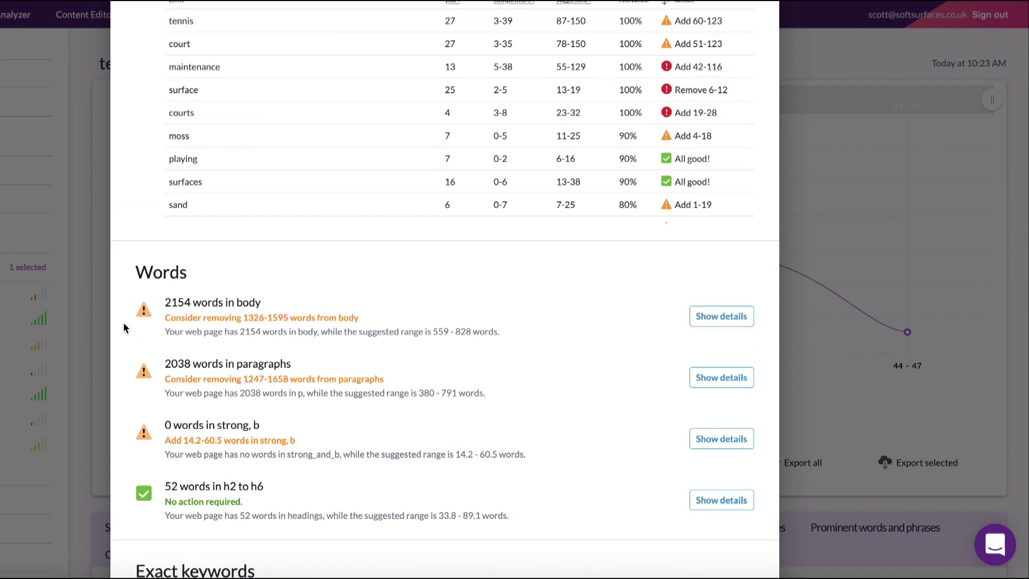
scroll(124, 328, down, 2)
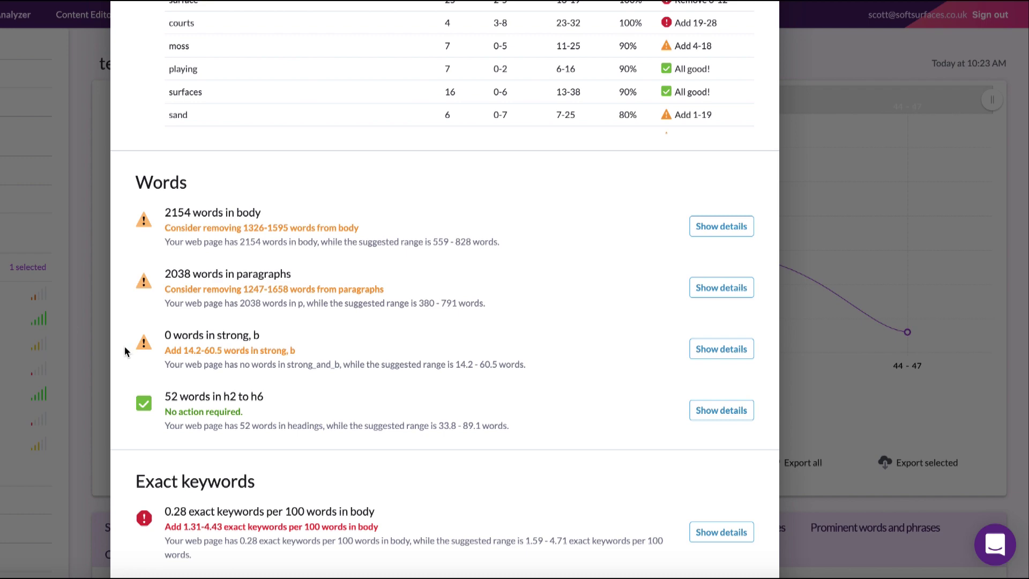
scroll(124, 351, down, 6)
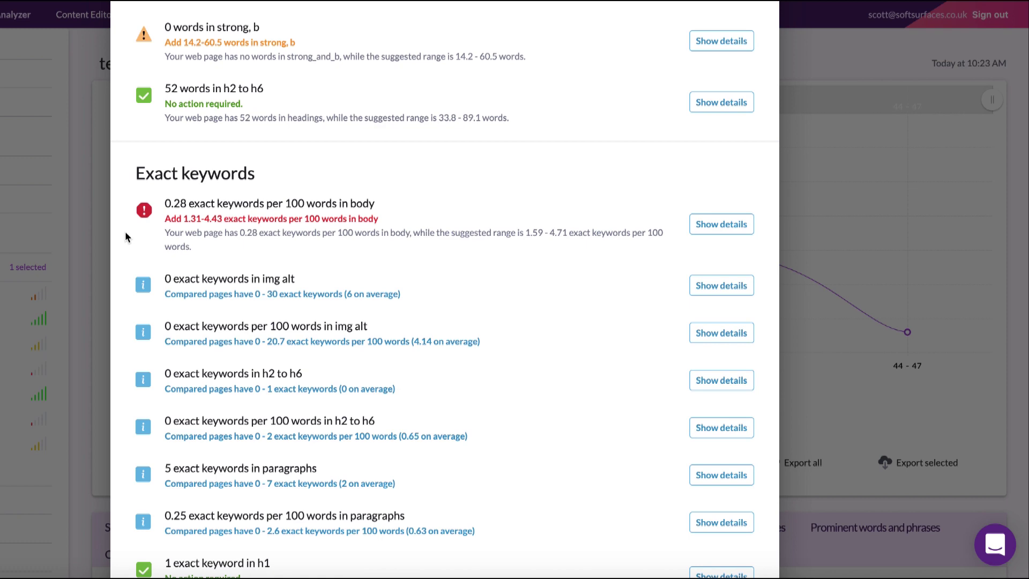
scroll(125, 236, up, 15)
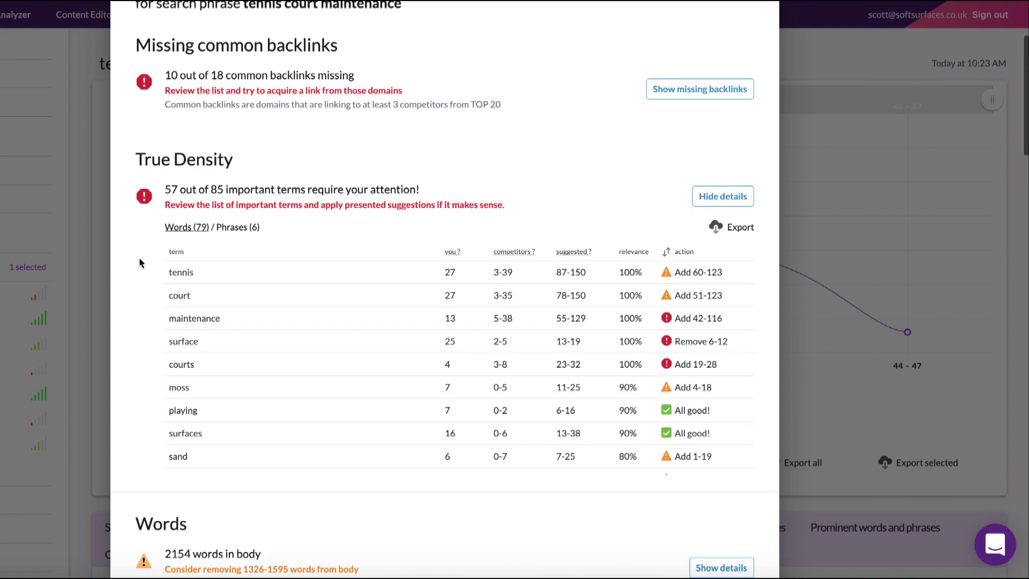
scroll(139, 278, down, 10)
scroll(134, 317, up, 4)
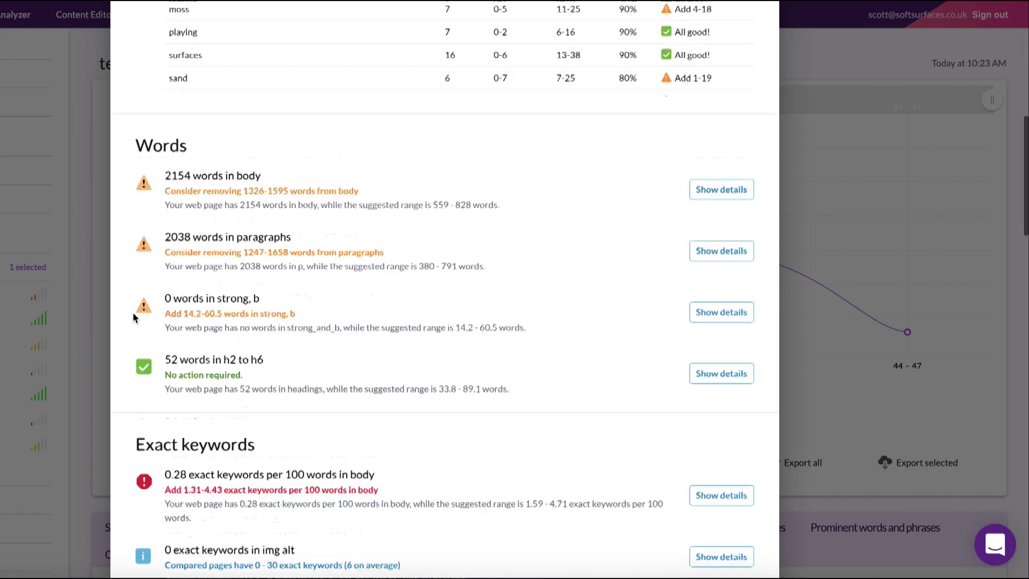
scroll(134, 317, up, 7)
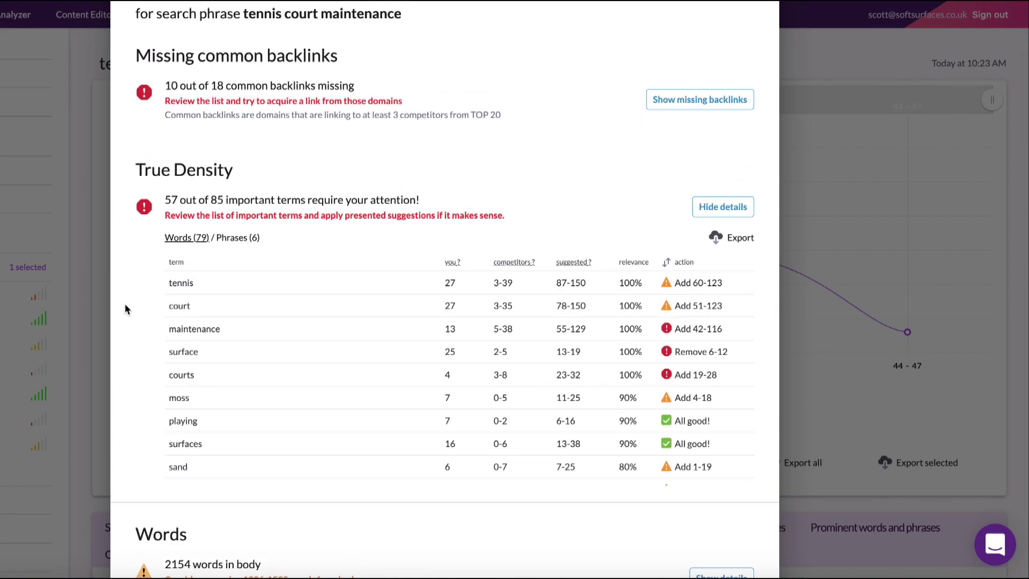
scroll(125, 309, down, 12)
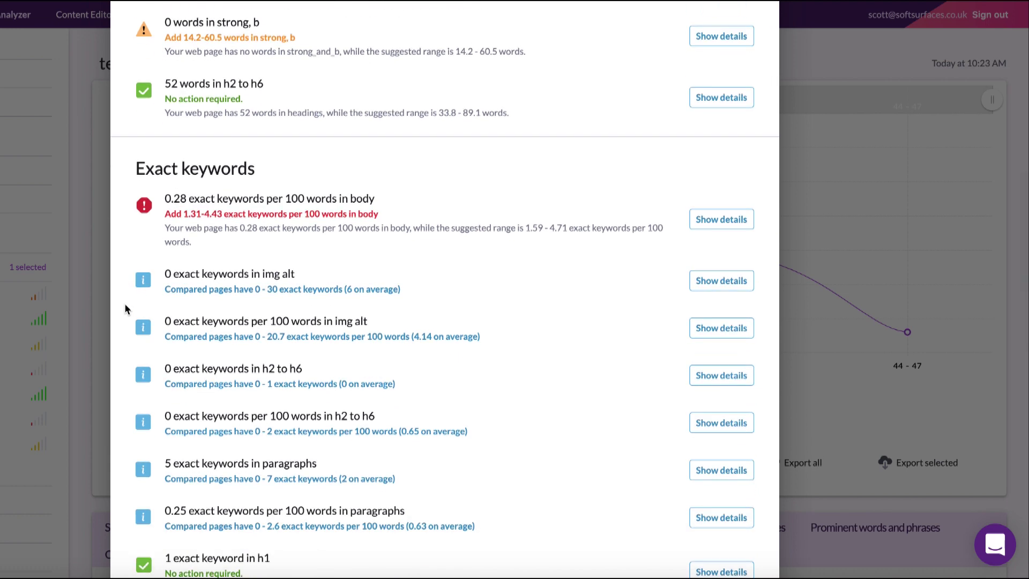
scroll(126, 309, down, 3)
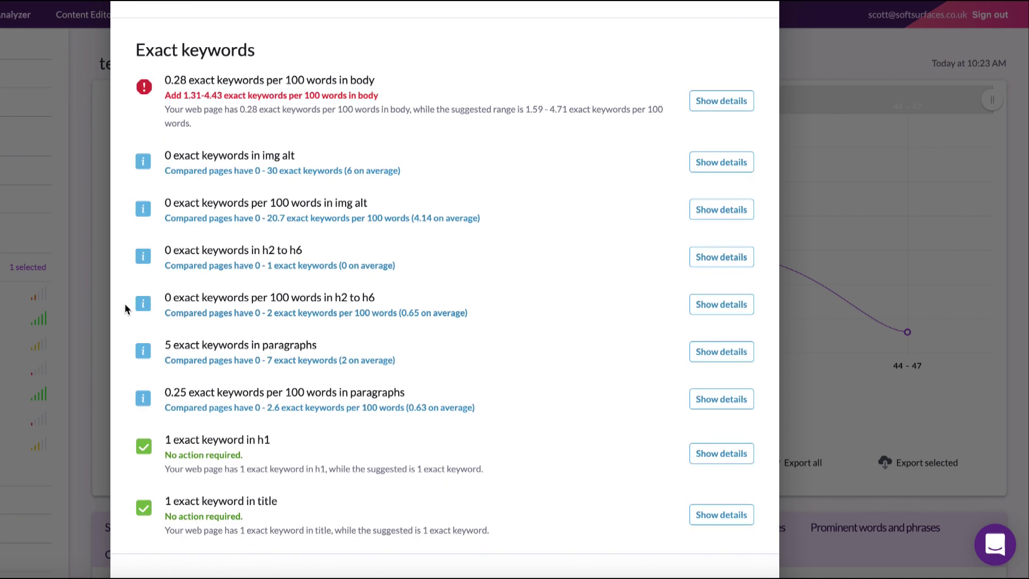
scroll(125, 310, down, 2)
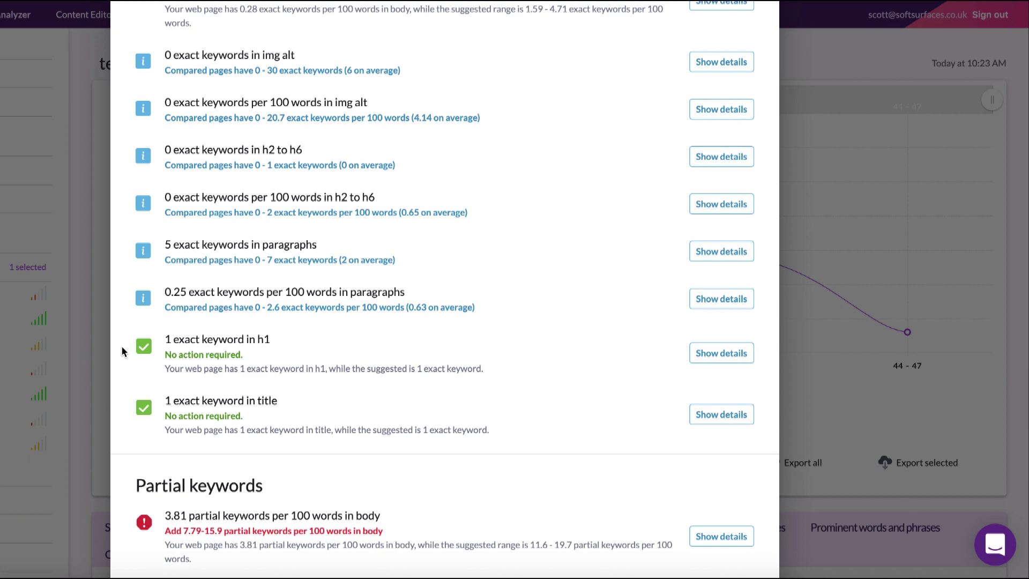
- Scroll past the partial keyword checks to Number of elements, where all checks are met
scroll(122, 351, down, 7)
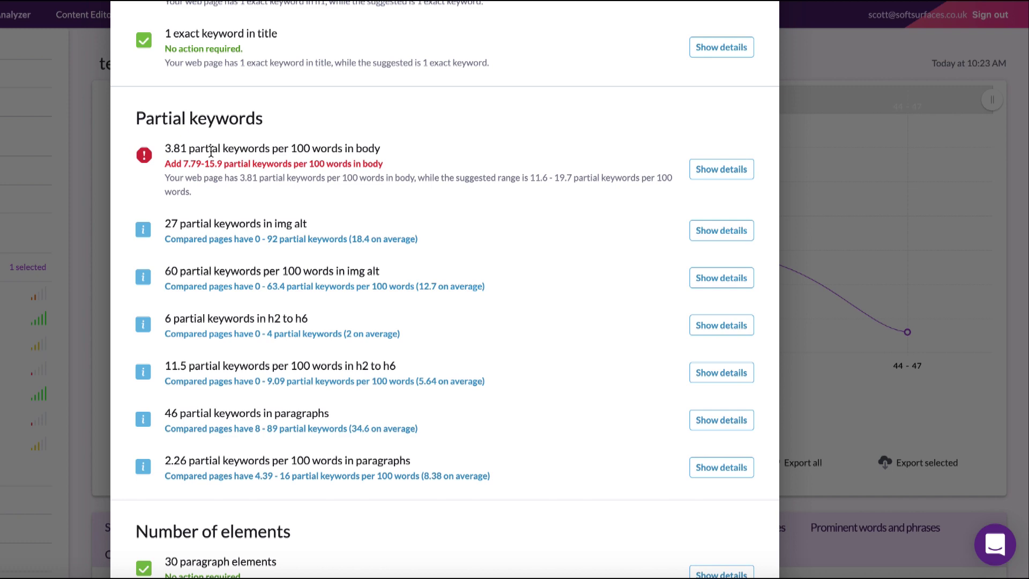
scroll(133, 185, up, 15)
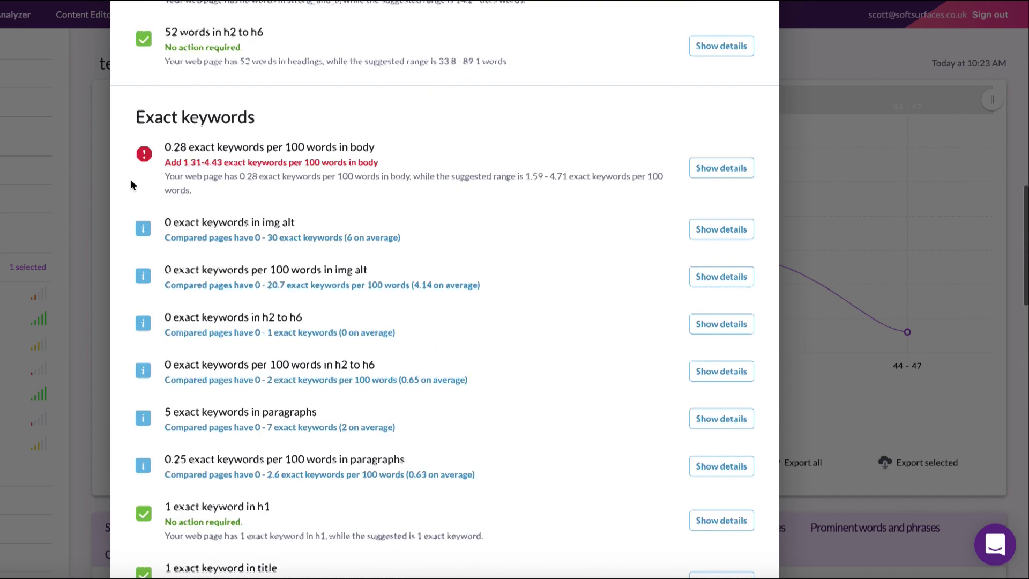
scroll(133, 185, up, 2)
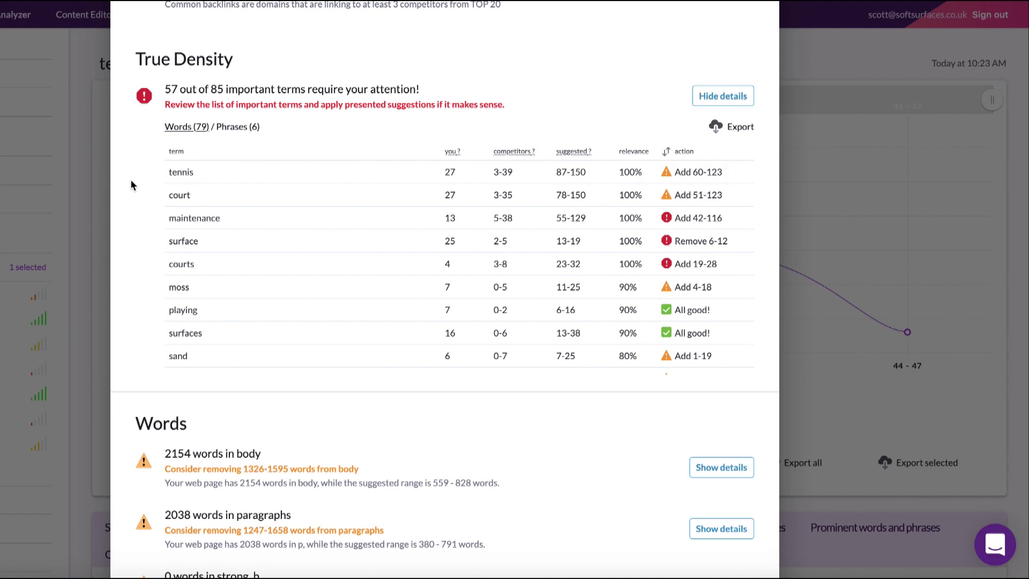
scroll(133, 185, down, 20)
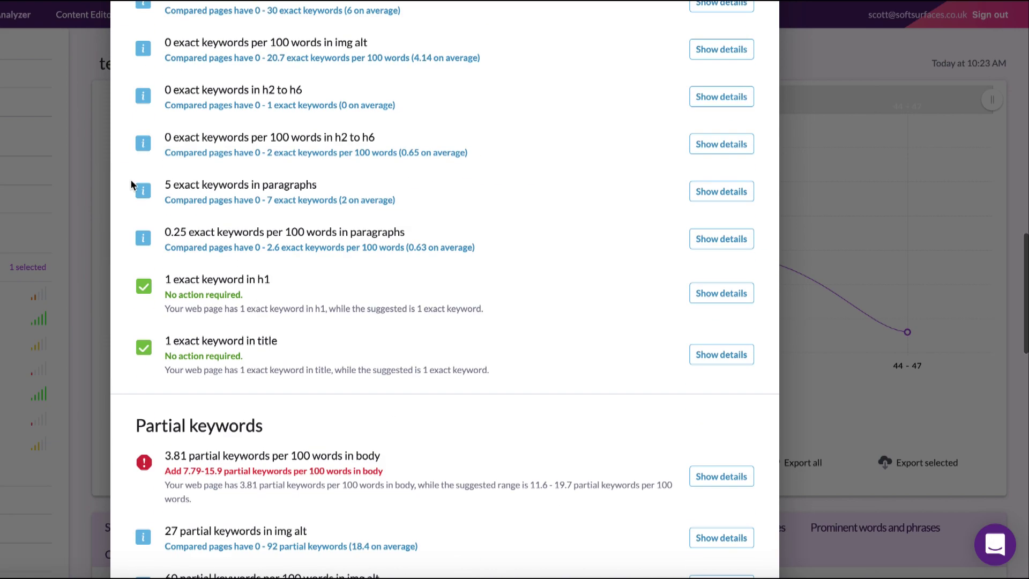
scroll(133, 185, up, 3)
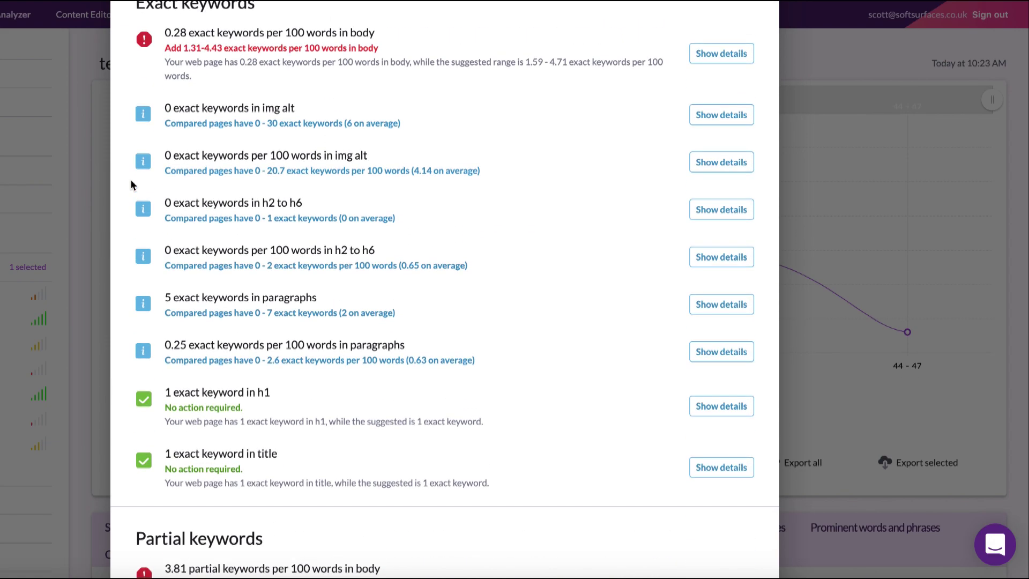
scroll(133, 185, down, 10)
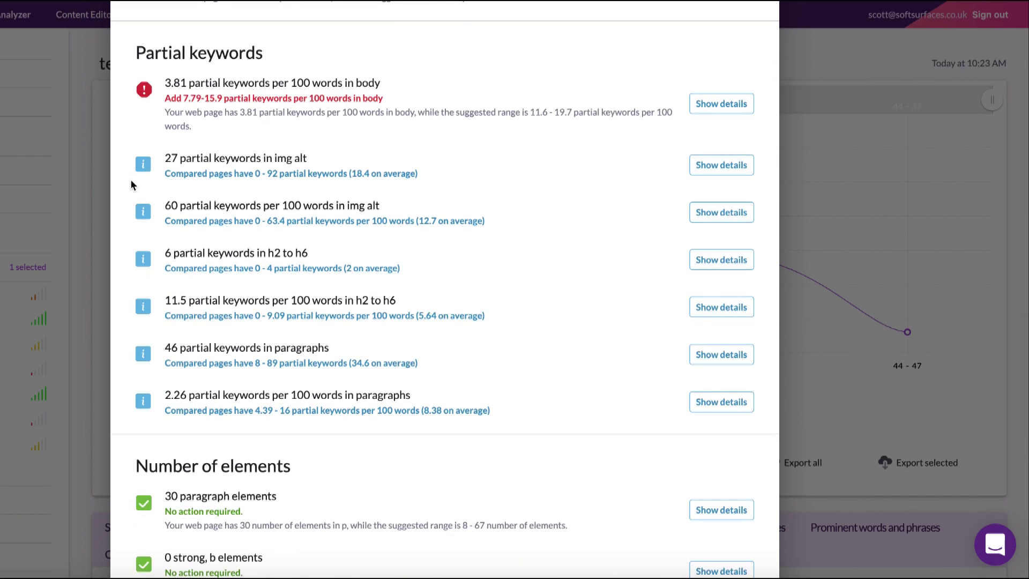
scroll(131, 183, down, 5)
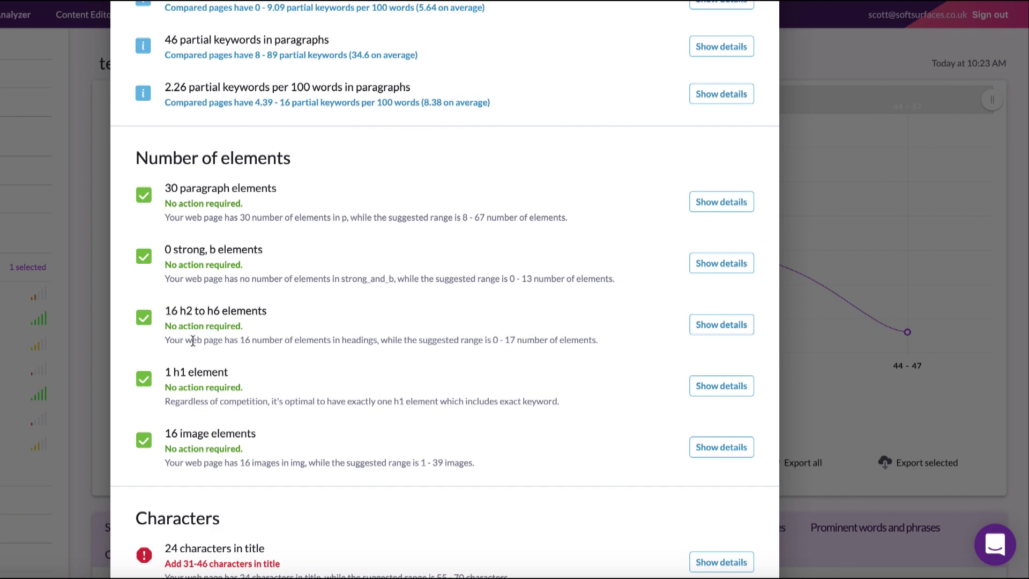
- Scroll on to the Characters checks, the 208ms time to first byte and the 1958ms load time
scroll(129, 335, down, 5)
scroll(129, 336, down, 1)
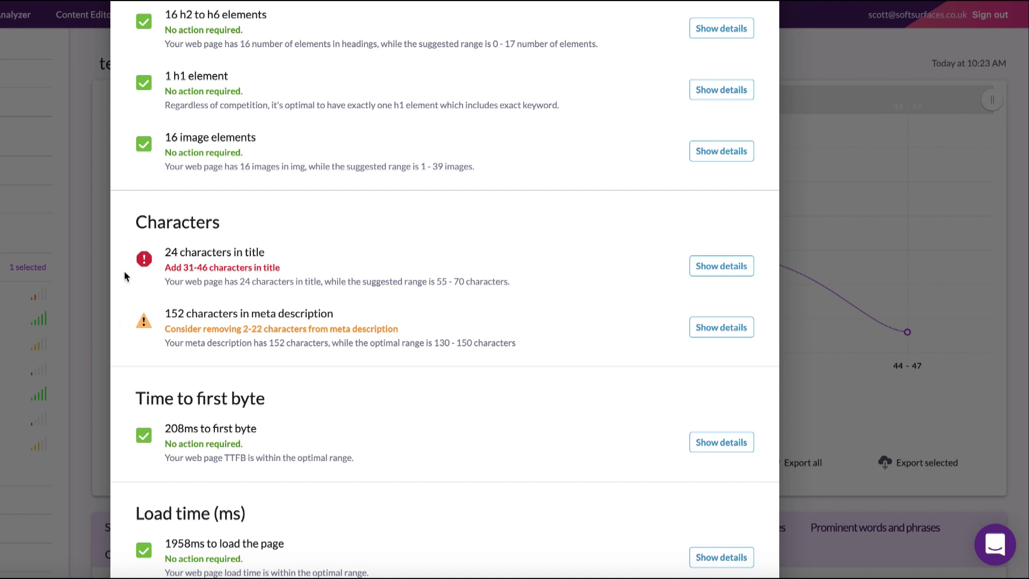
scroll(124, 276, down, 1)
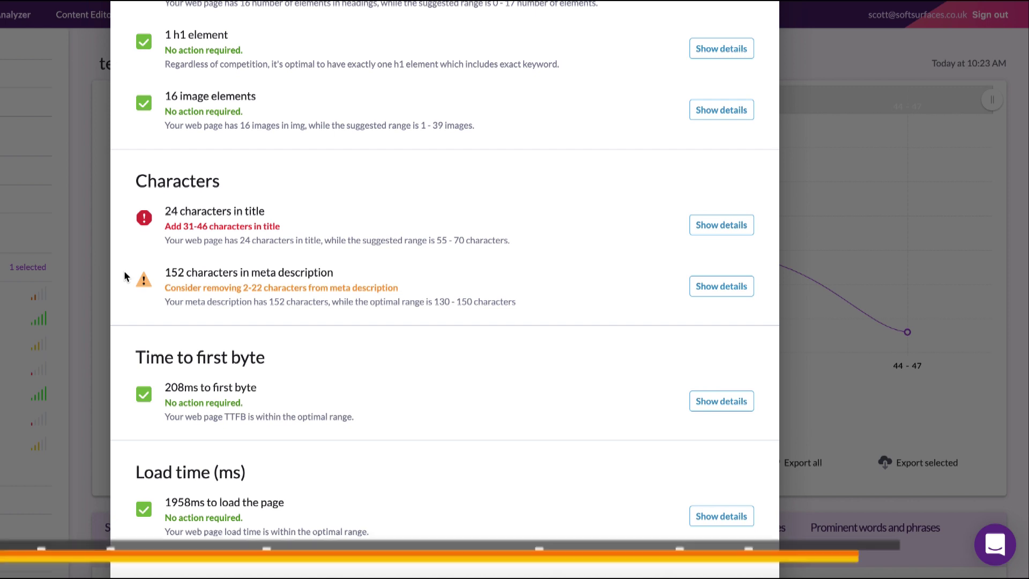
scroll(124, 276, down, 1)
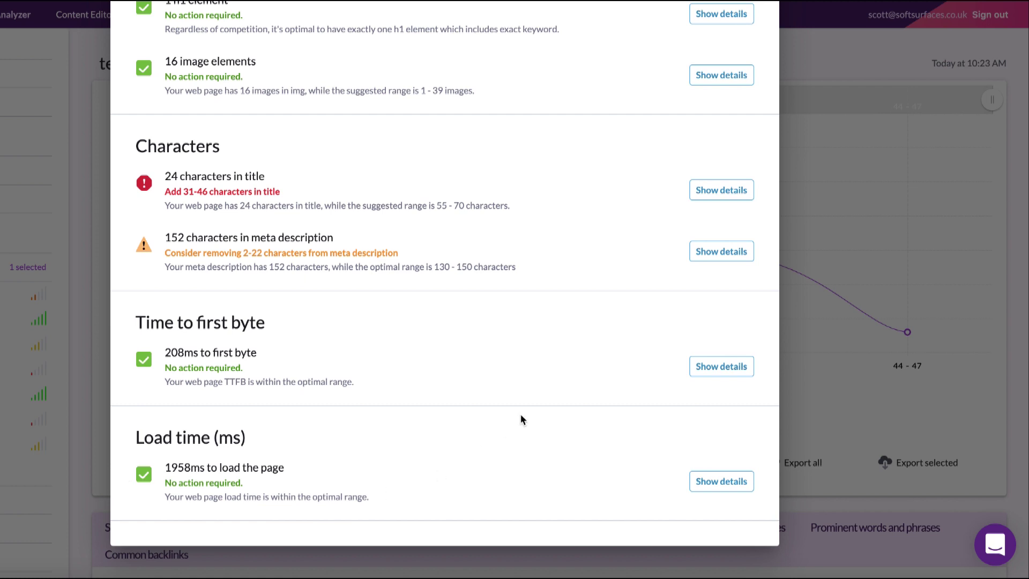
- Expand the Load time details chart to compare against competitors, then collapse it
click(719, 482)
scroll(583, 462, down, 3)
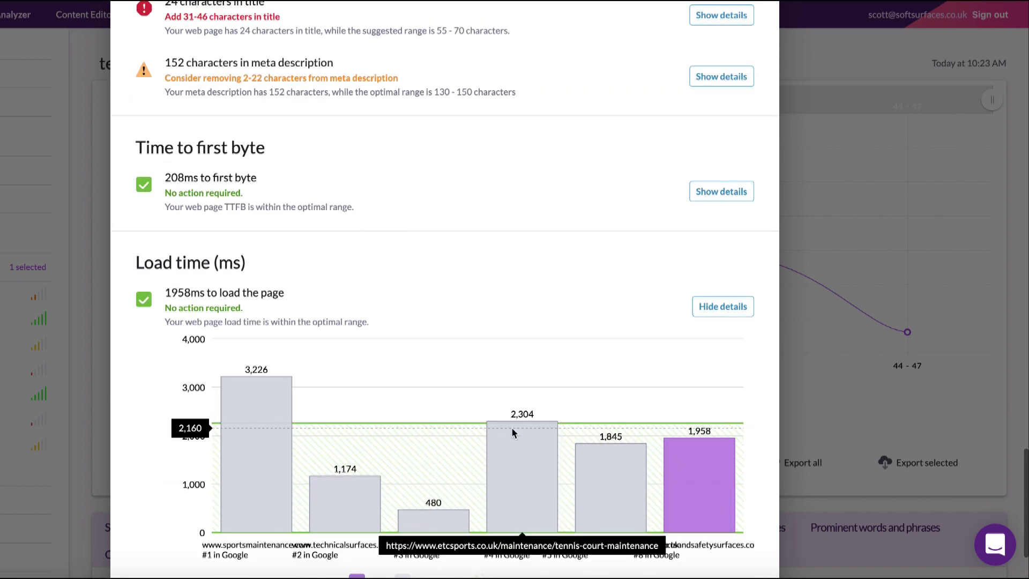
scroll(513, 428, down, 1)
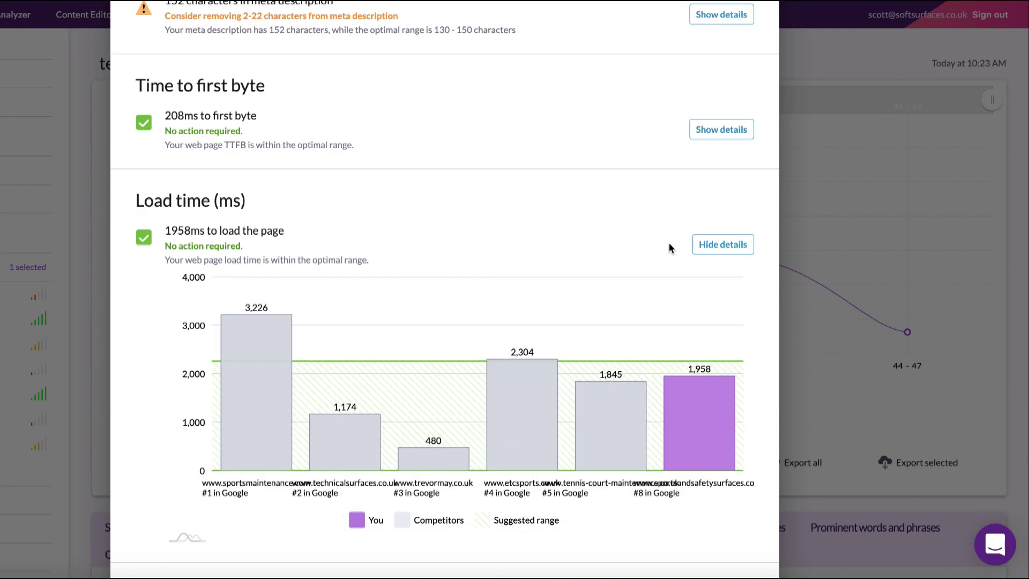
click(723, 252)
- Expand and collapse the exact keywords per 100 words chart, then return to the audit's top
scroll(469, 177, up, 10)
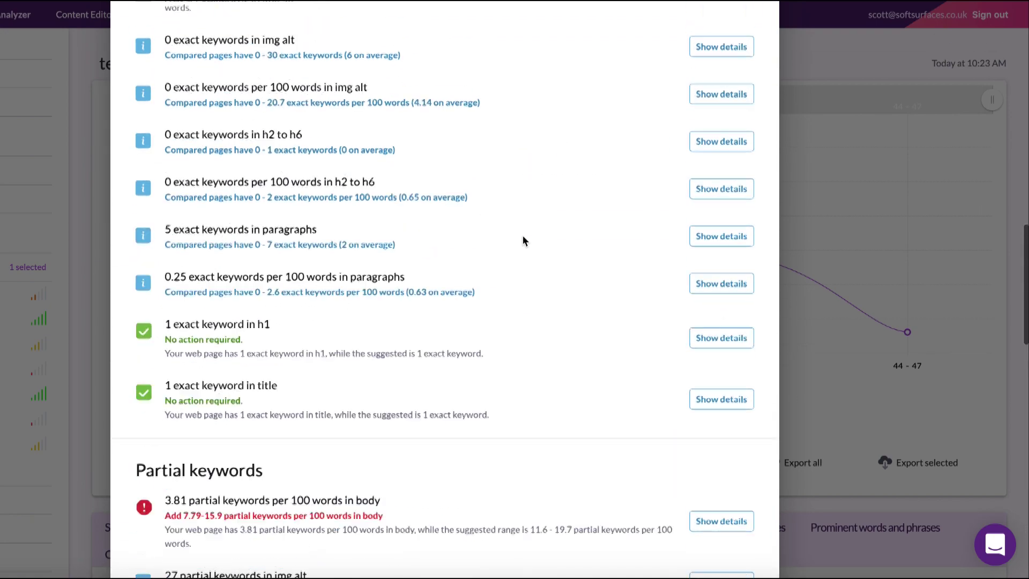
scroll(523, 240, up, 6)
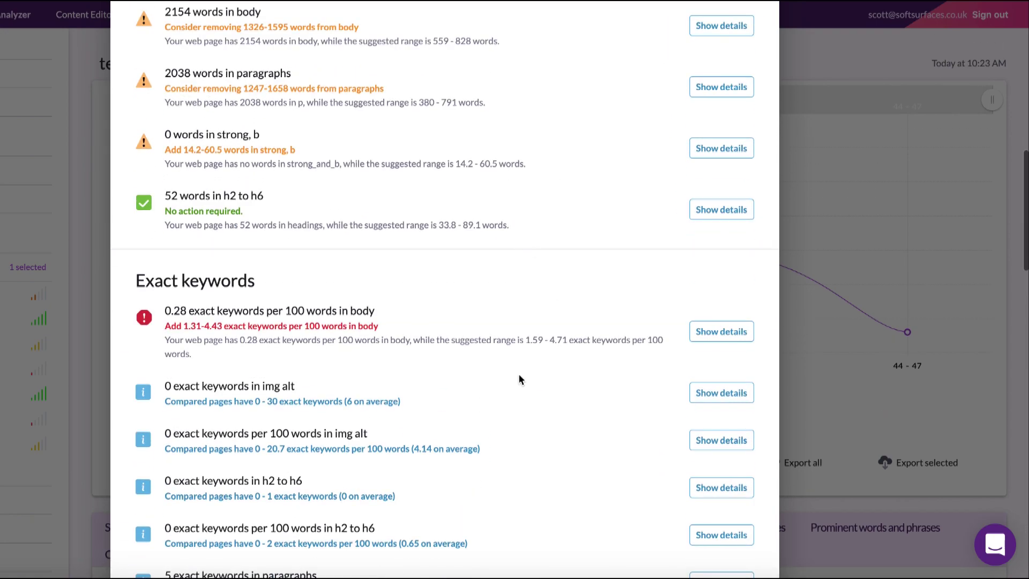
scroll(509, 343, down, 1)
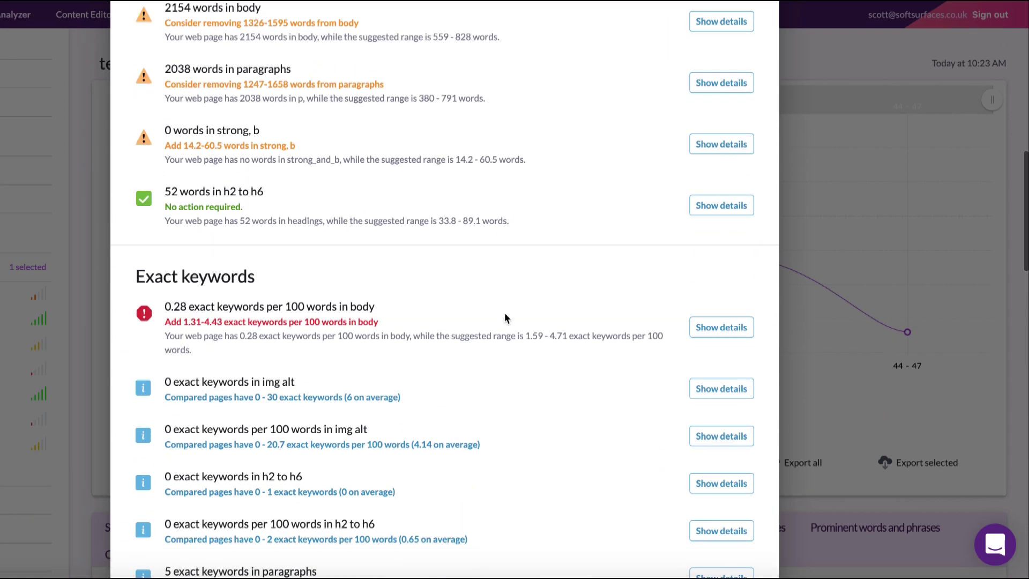
click(733, 325)
scroll(584, 364, down, 2)
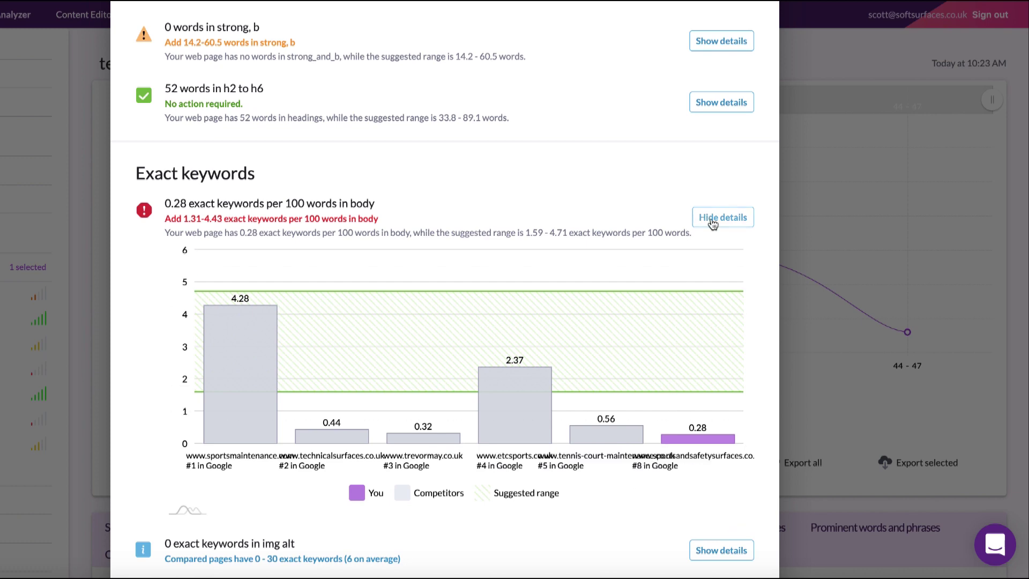
click(720, 217)
scroll(542, 180, up, 5)
scroll(542, 181, up, 10)
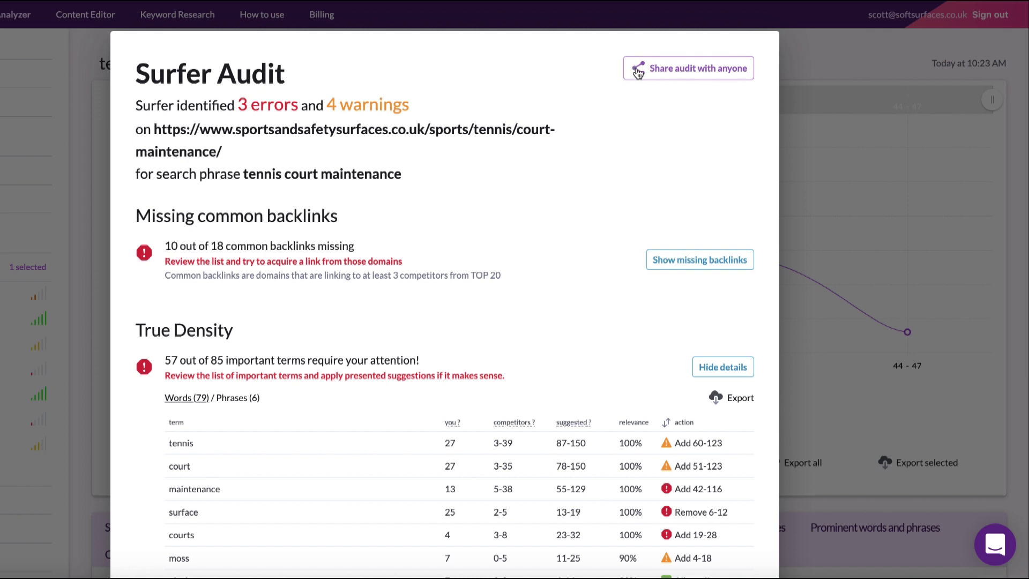
- Copy the audit's shareable link from the 'Share audit with anyone' option
click(638, 70)
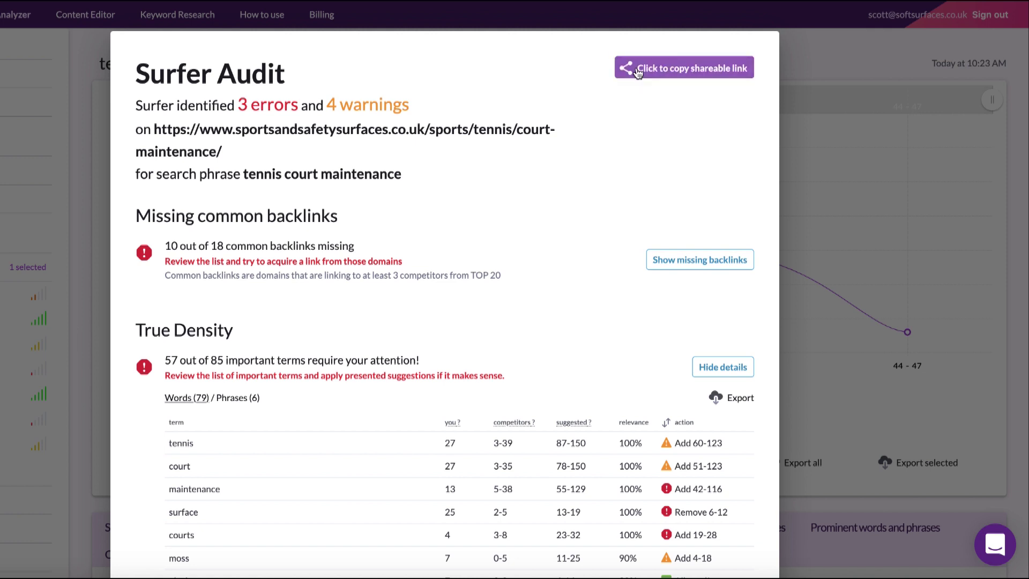
click(638, 69)
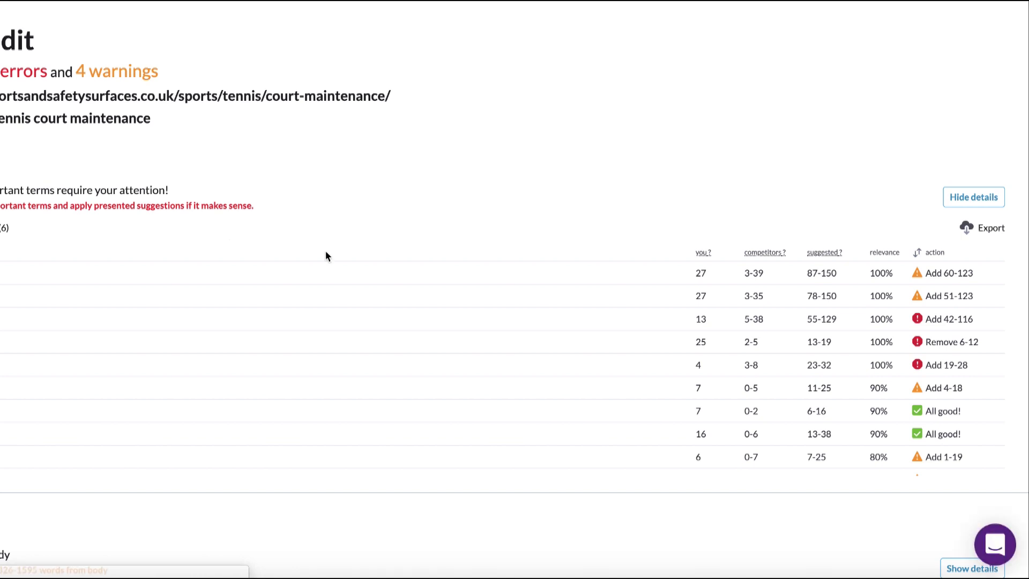
- Scroll through the shared court-maintenance audit, reviewing its 3 errors, 4 warnings and True Density terms
scroll(326, 250, down, 3)
scroll(423, 375, up, 3)
scroll(427, 382, up, 1)
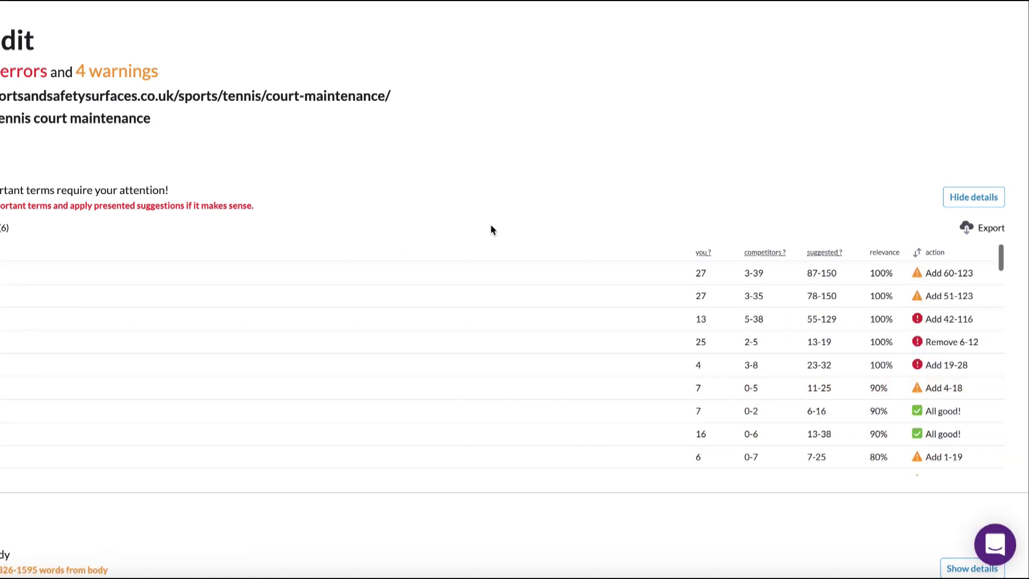
scroll(514, 289, down, 5)
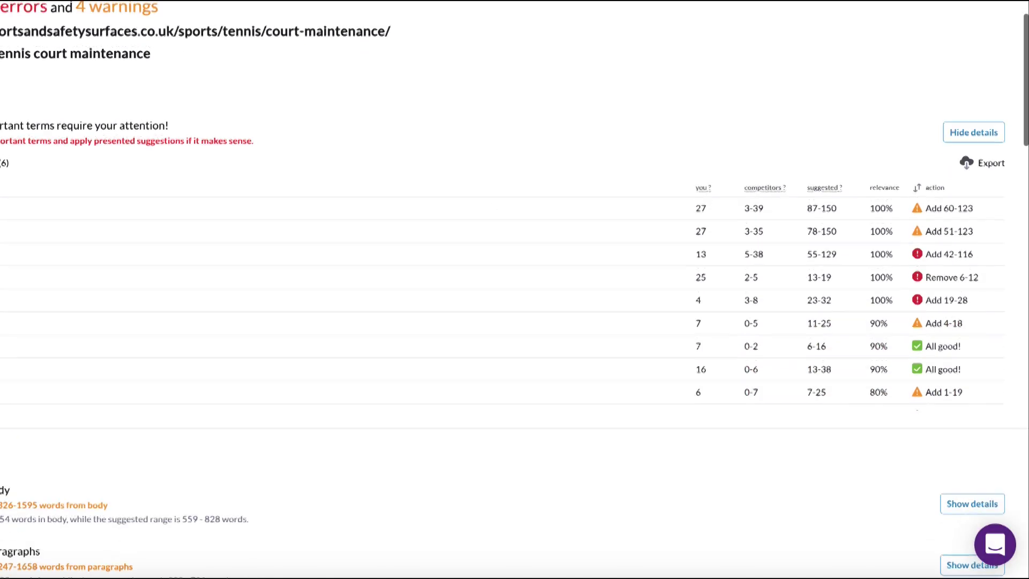
scroll(515, 289, up, 5)
scroll(515, 289, down, 1)
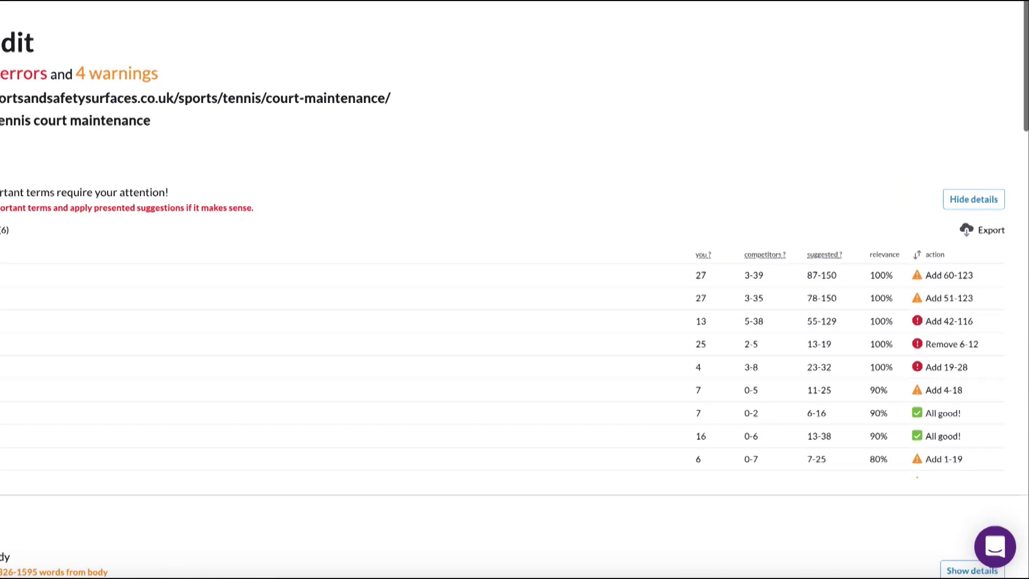
scroll(515, 289, down, 5)
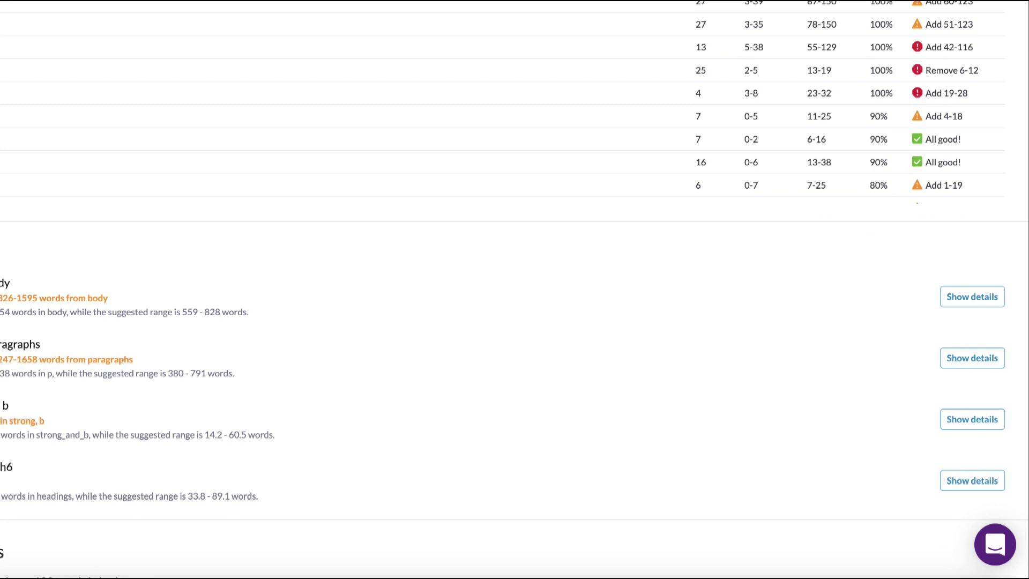
scroll(514, 290, up, 5)
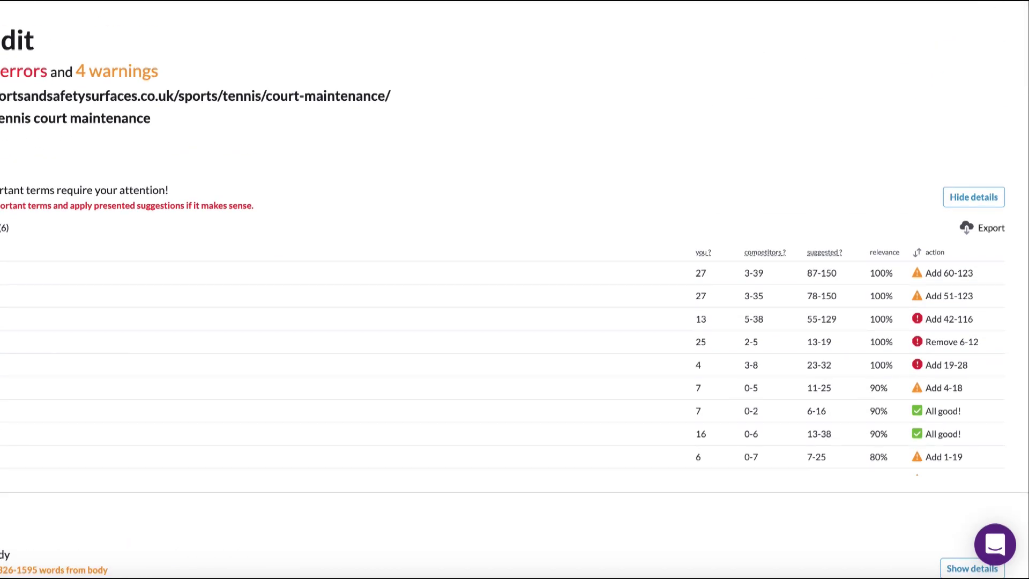
scroll(514, 289, down, 10)
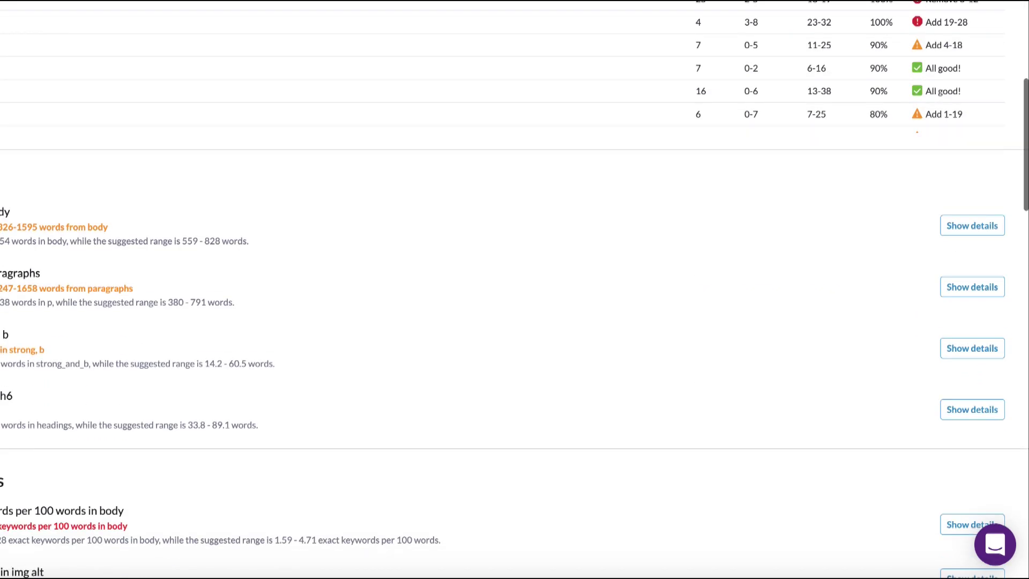
scroll(514, 289, up, 10)
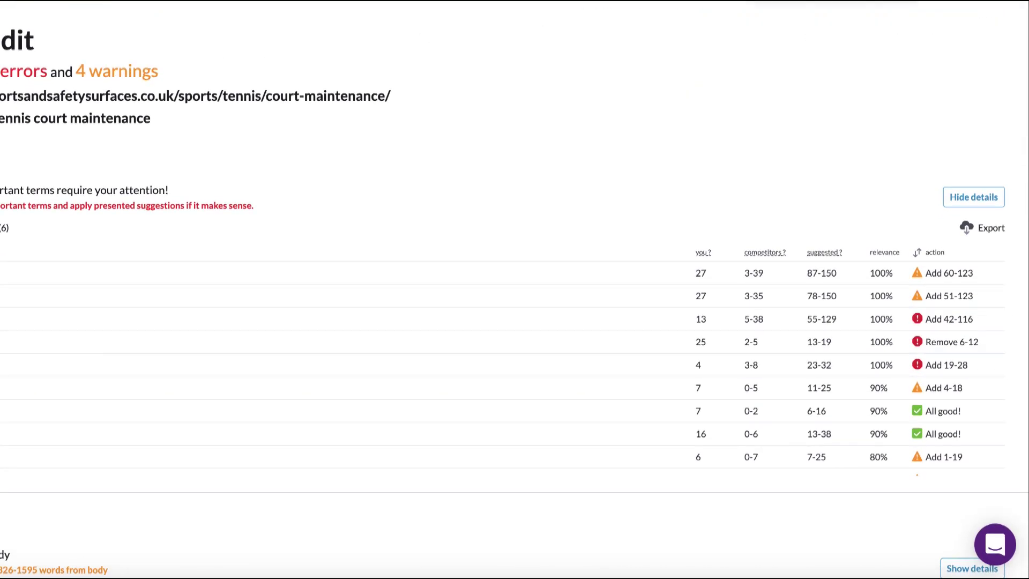
- Switch back to the SERP Analyzer tab with the tennis court maintenance competitor list
click(567, 1)
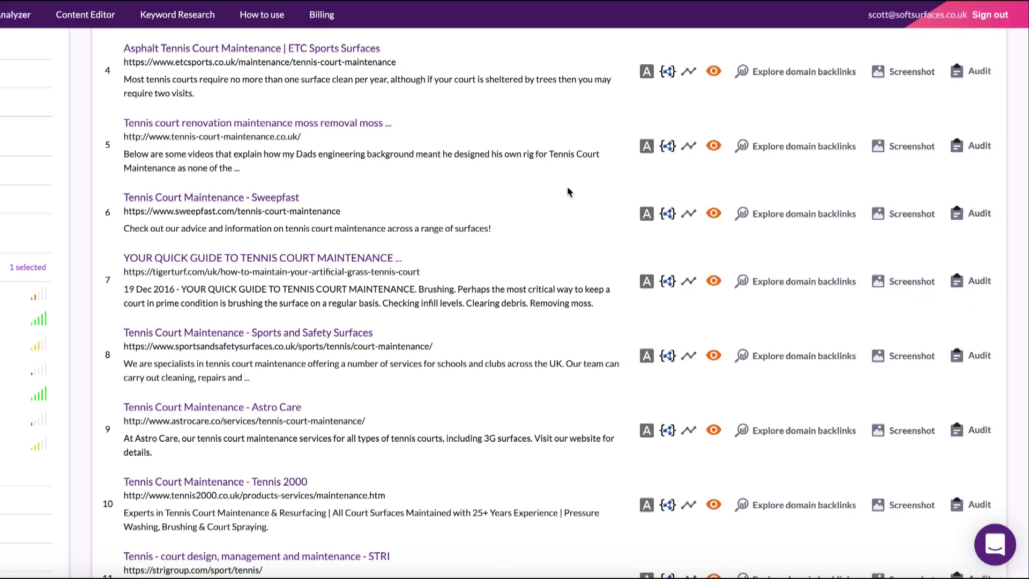